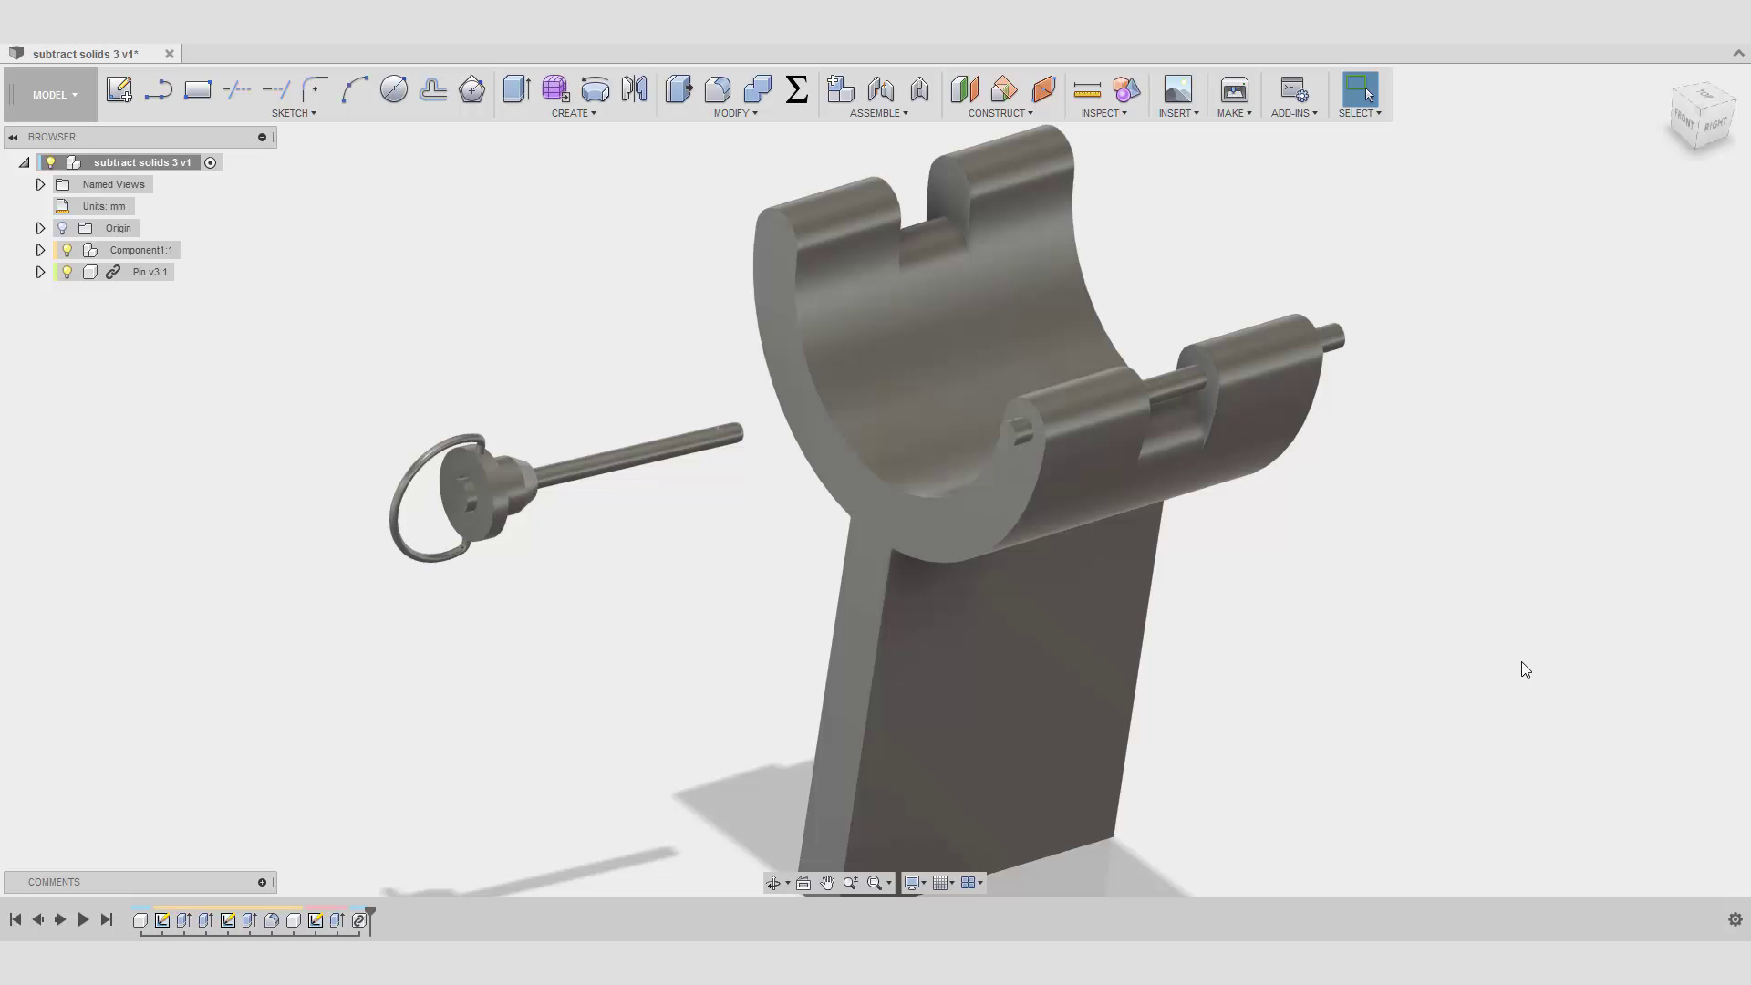
# - Inspect the bracket face, Component1:1 and Pin v3:1 by selecting each, then clear the selection
pyautogui.scroll(-1, 1522, 670)
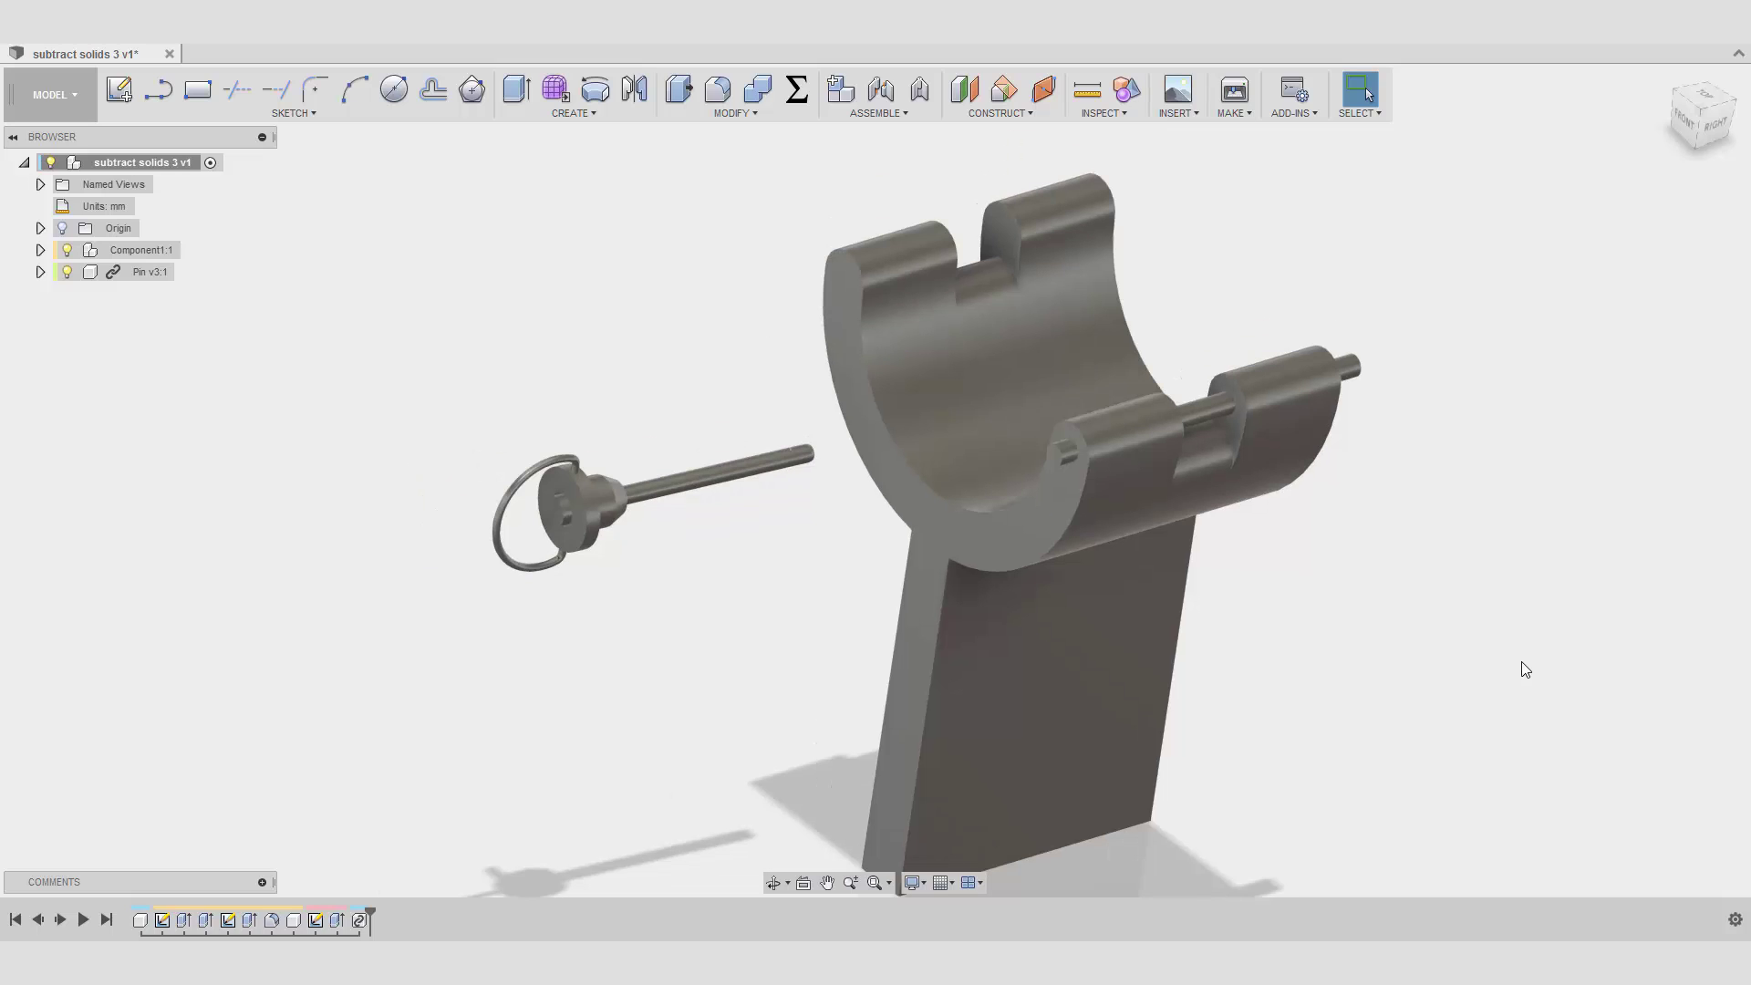
pyautogui.scroll(3, 1521, 663)
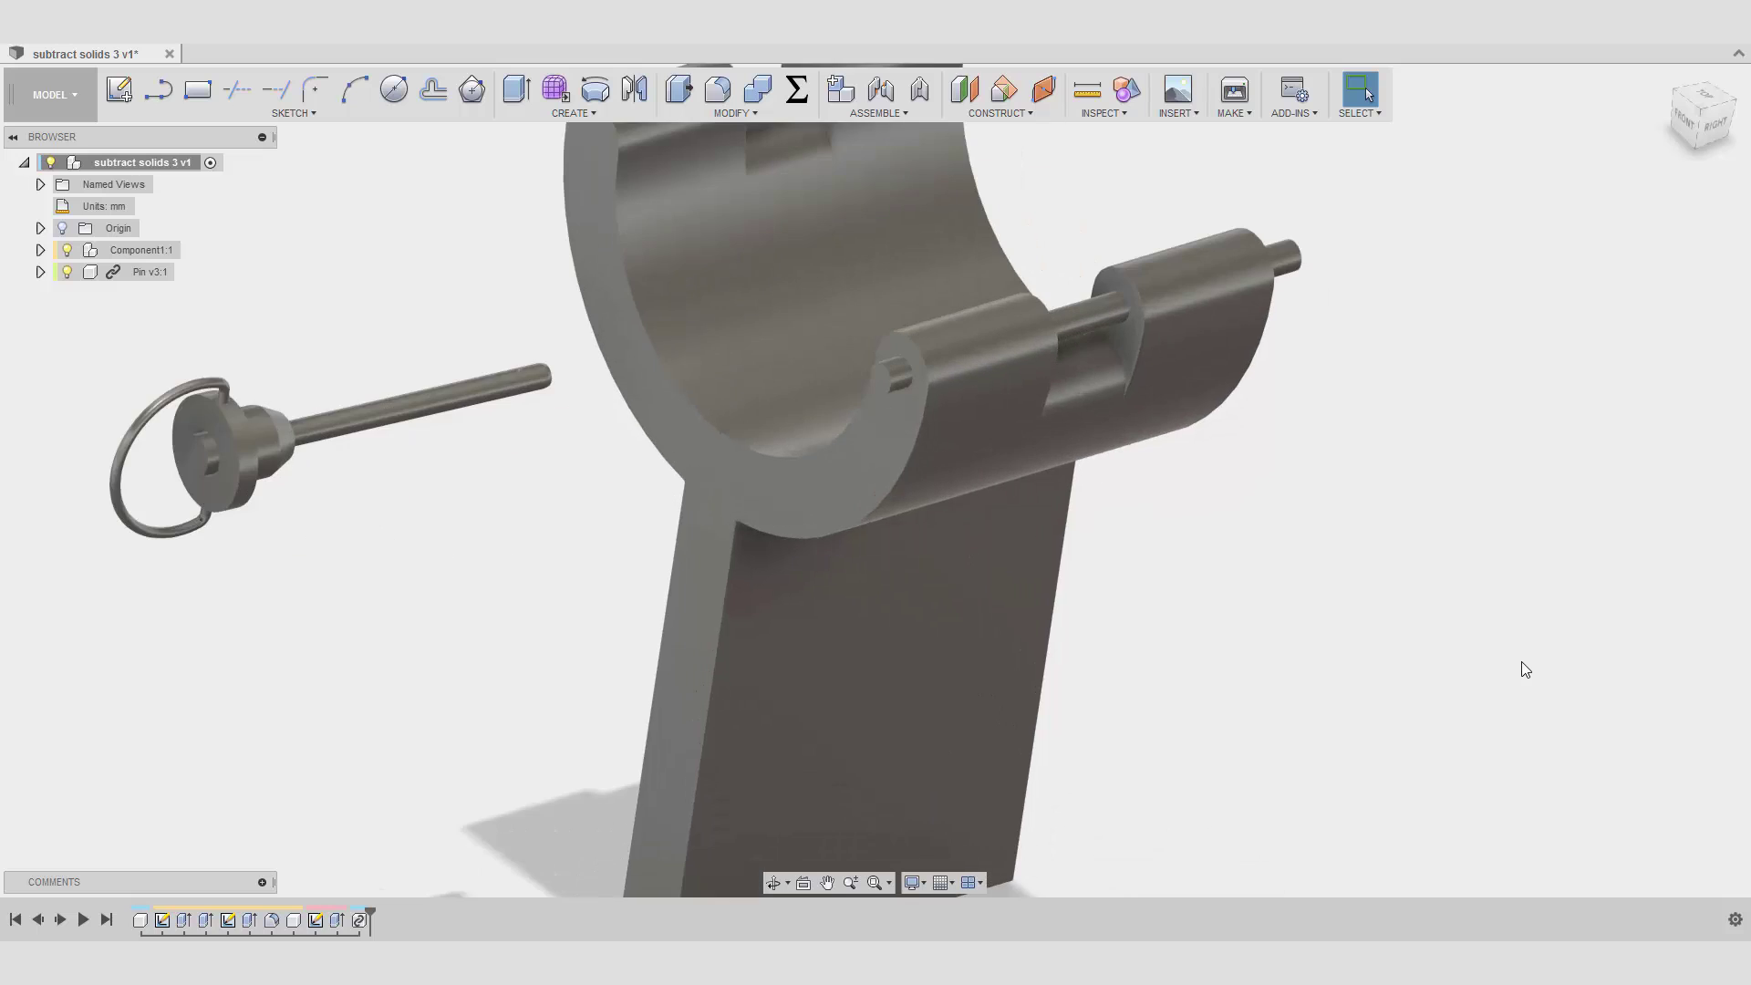
pyautogui.scroll(-2, 1521, 664)
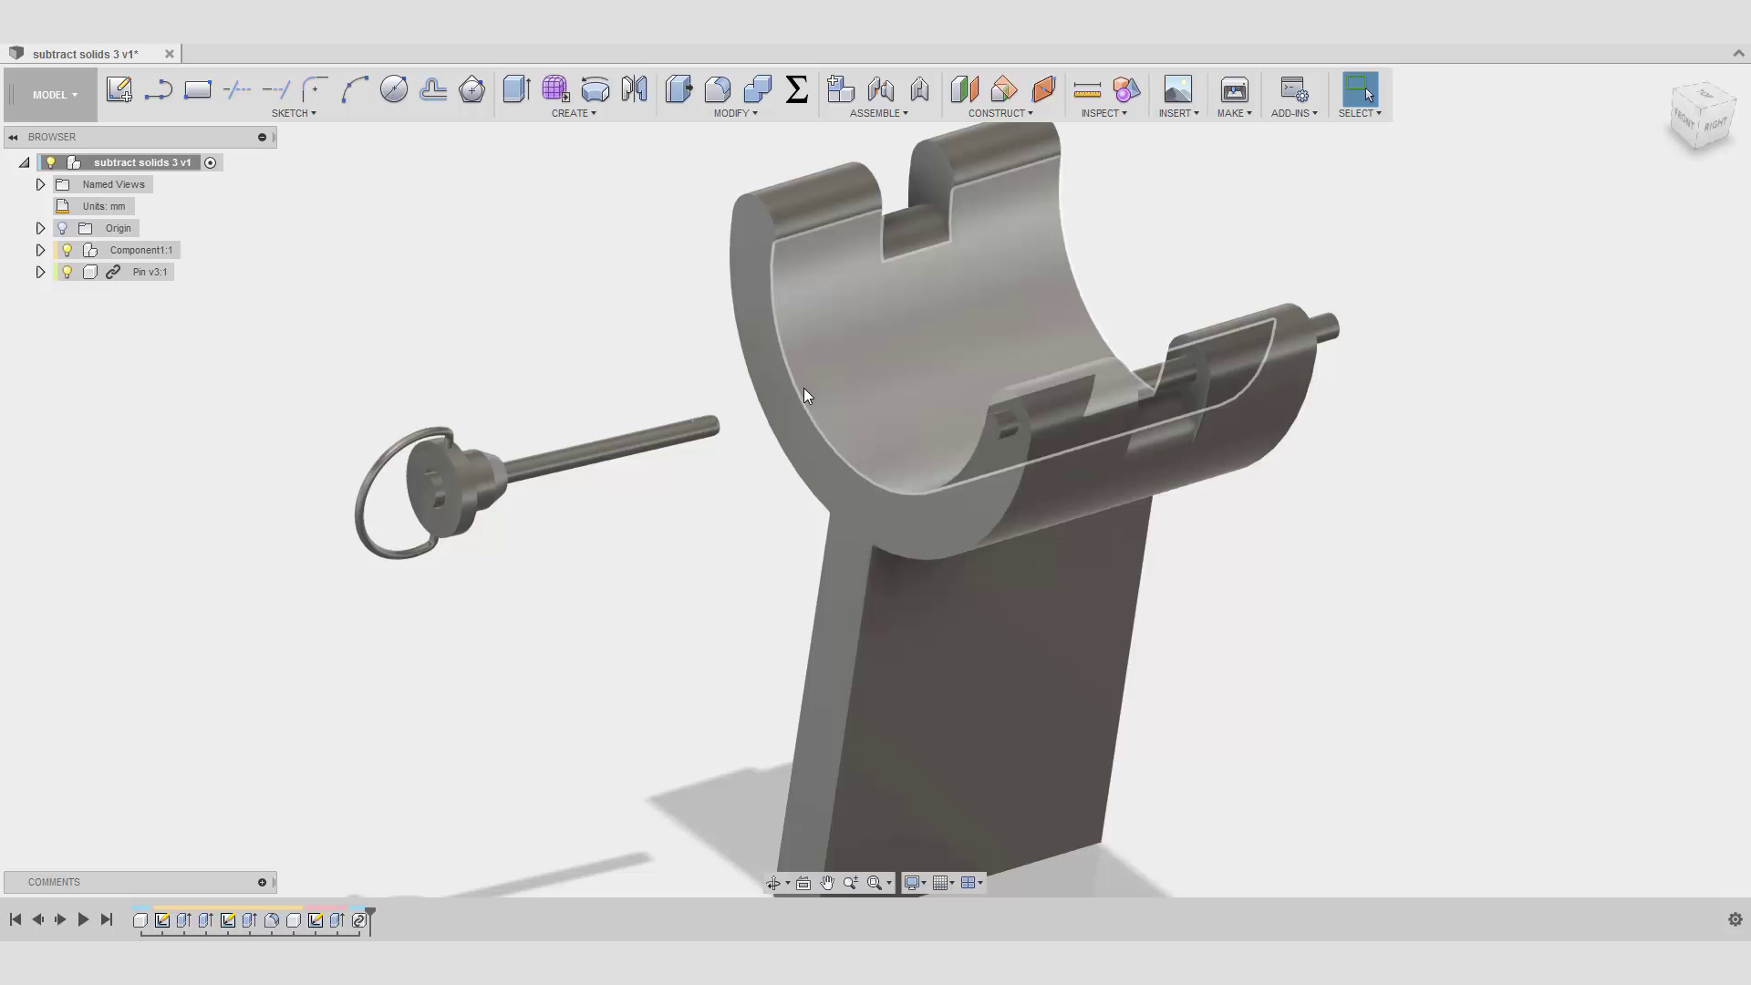
pyautogui.click(779, 408)
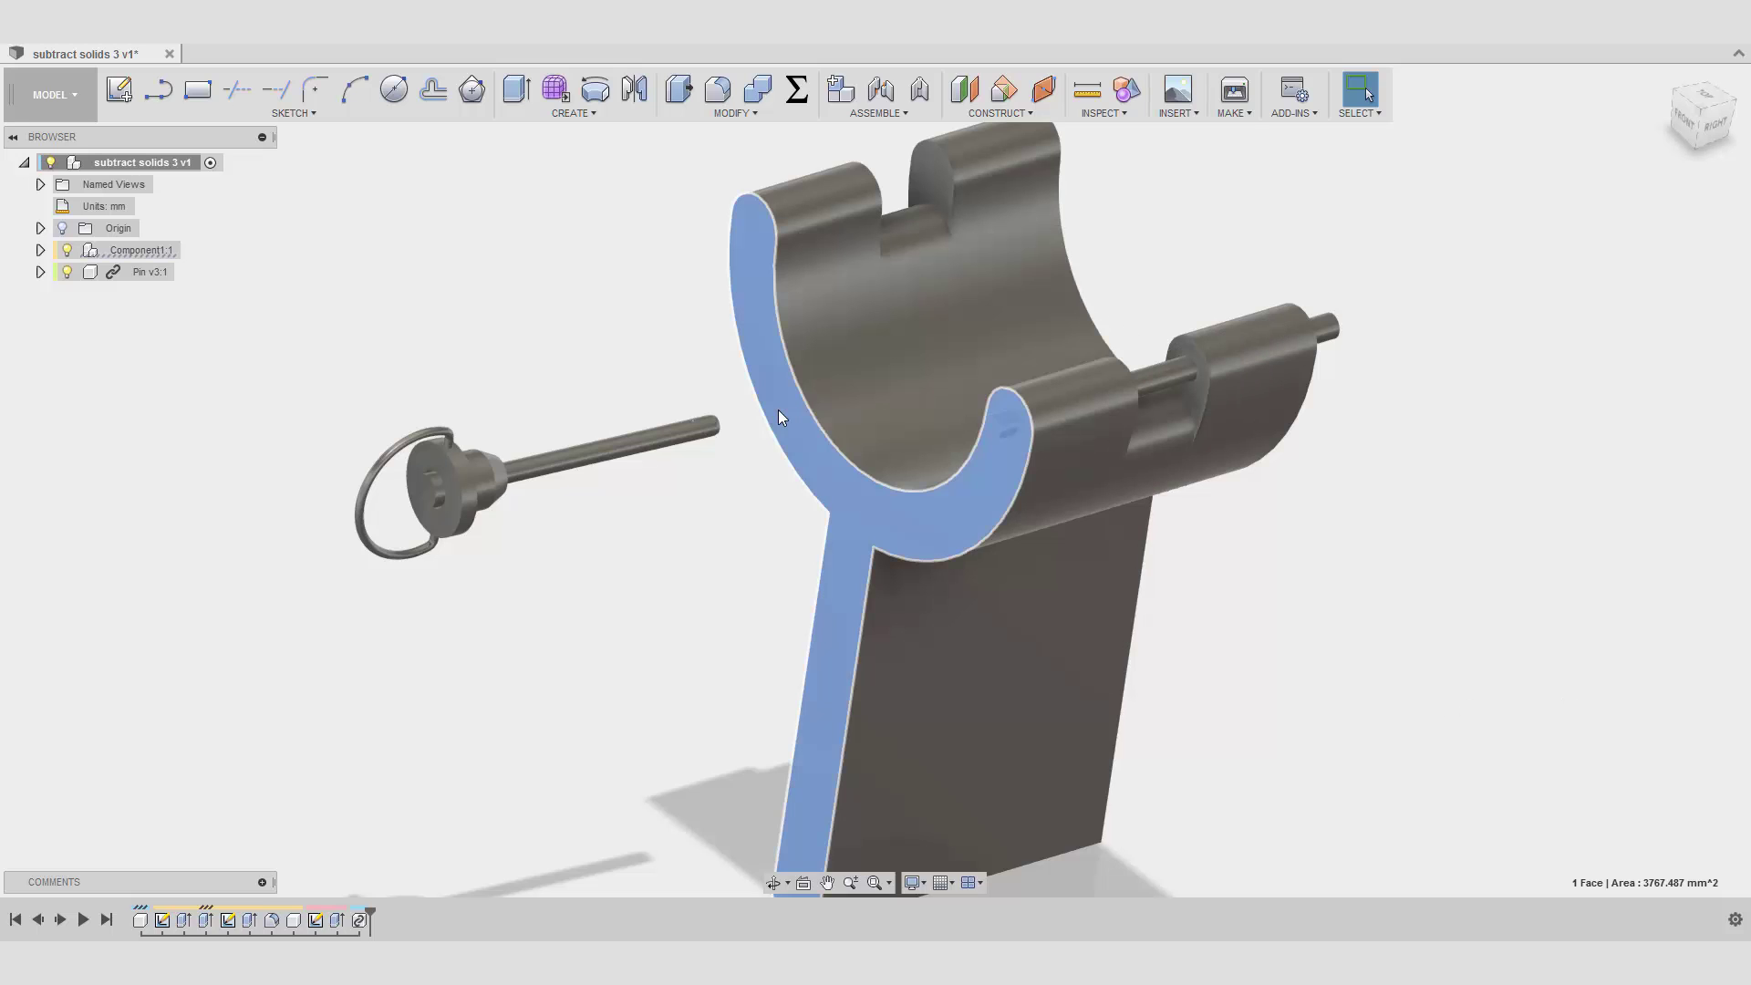
pyautogui.click(100, 249)
pyautogui.click(136, 274)
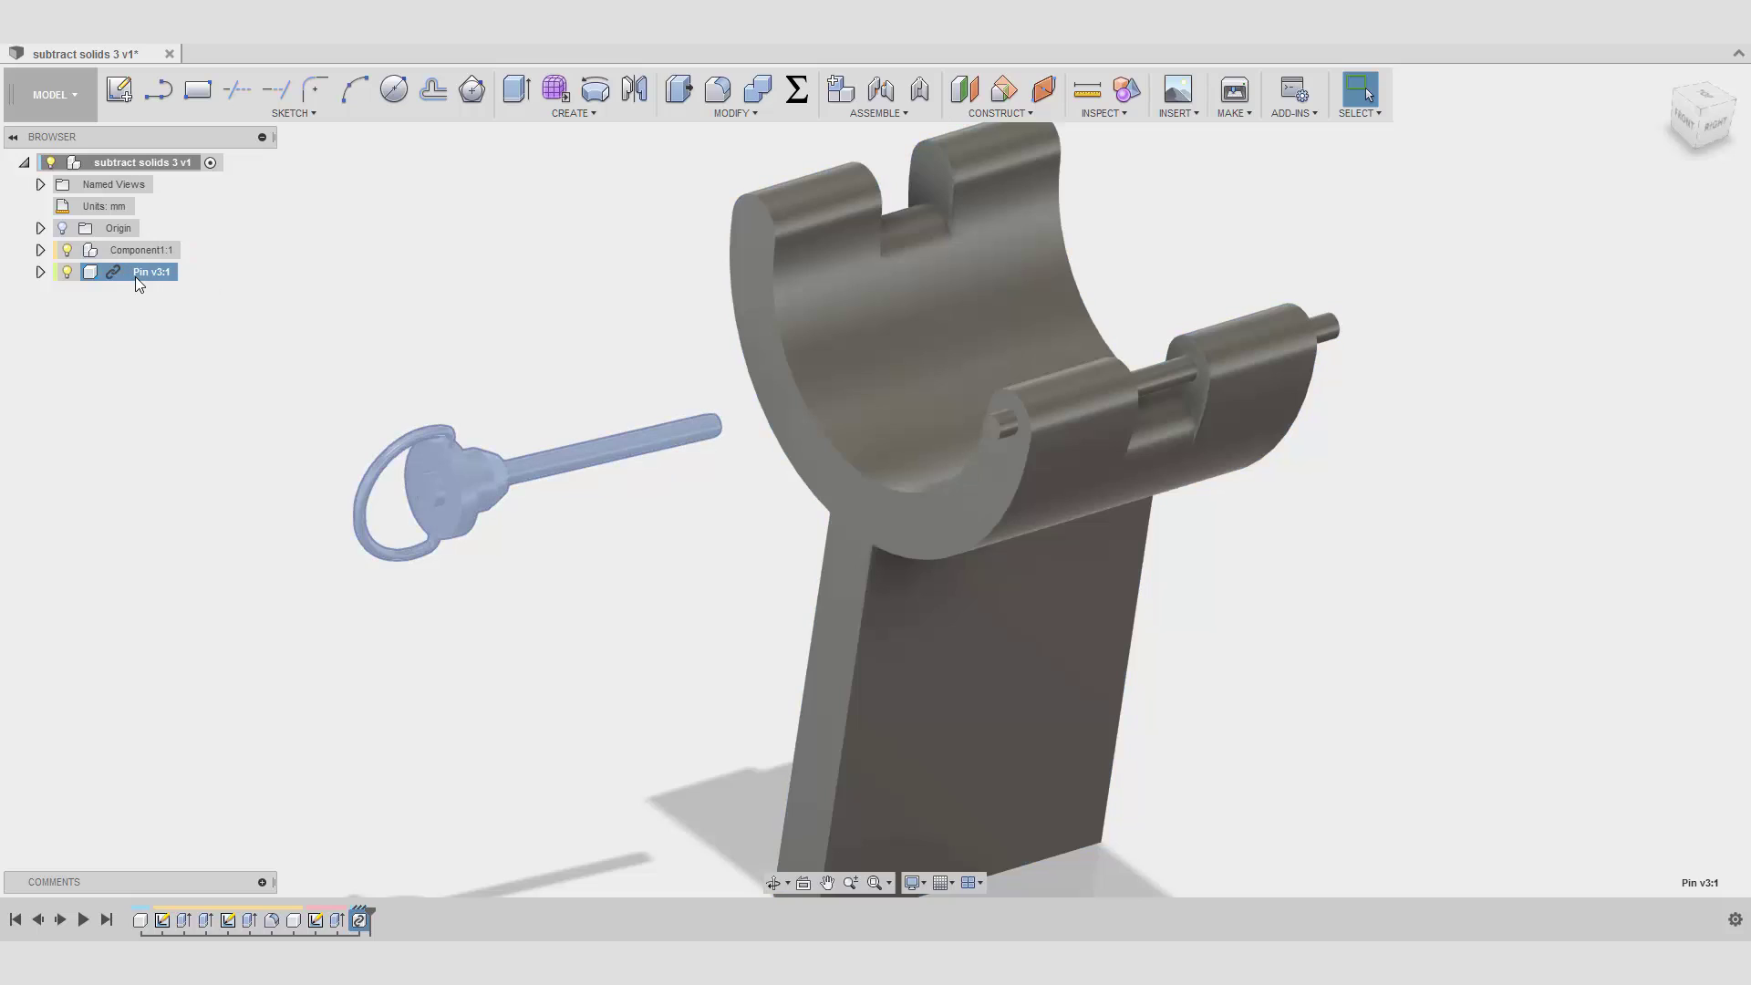
pyautogui.click(551, 353)
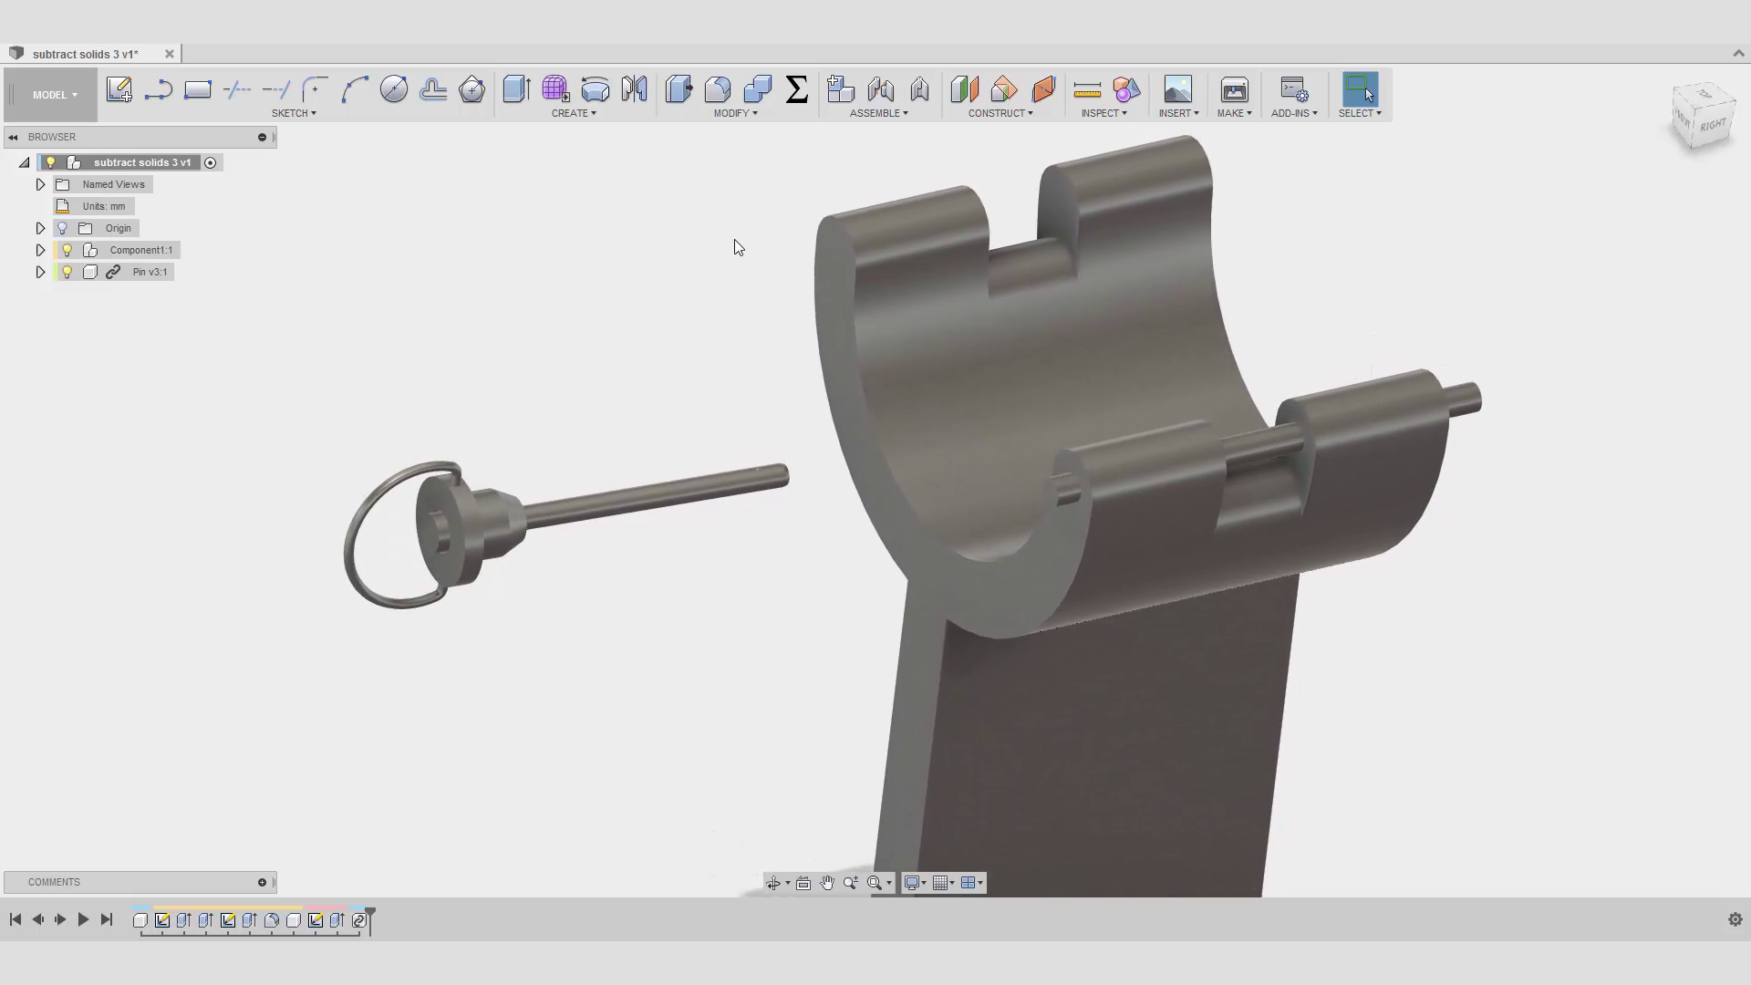
# - Try jointing the pin's end to the bracket's hinge hole, then cancel the joint
pyautogui.click(876, 94)
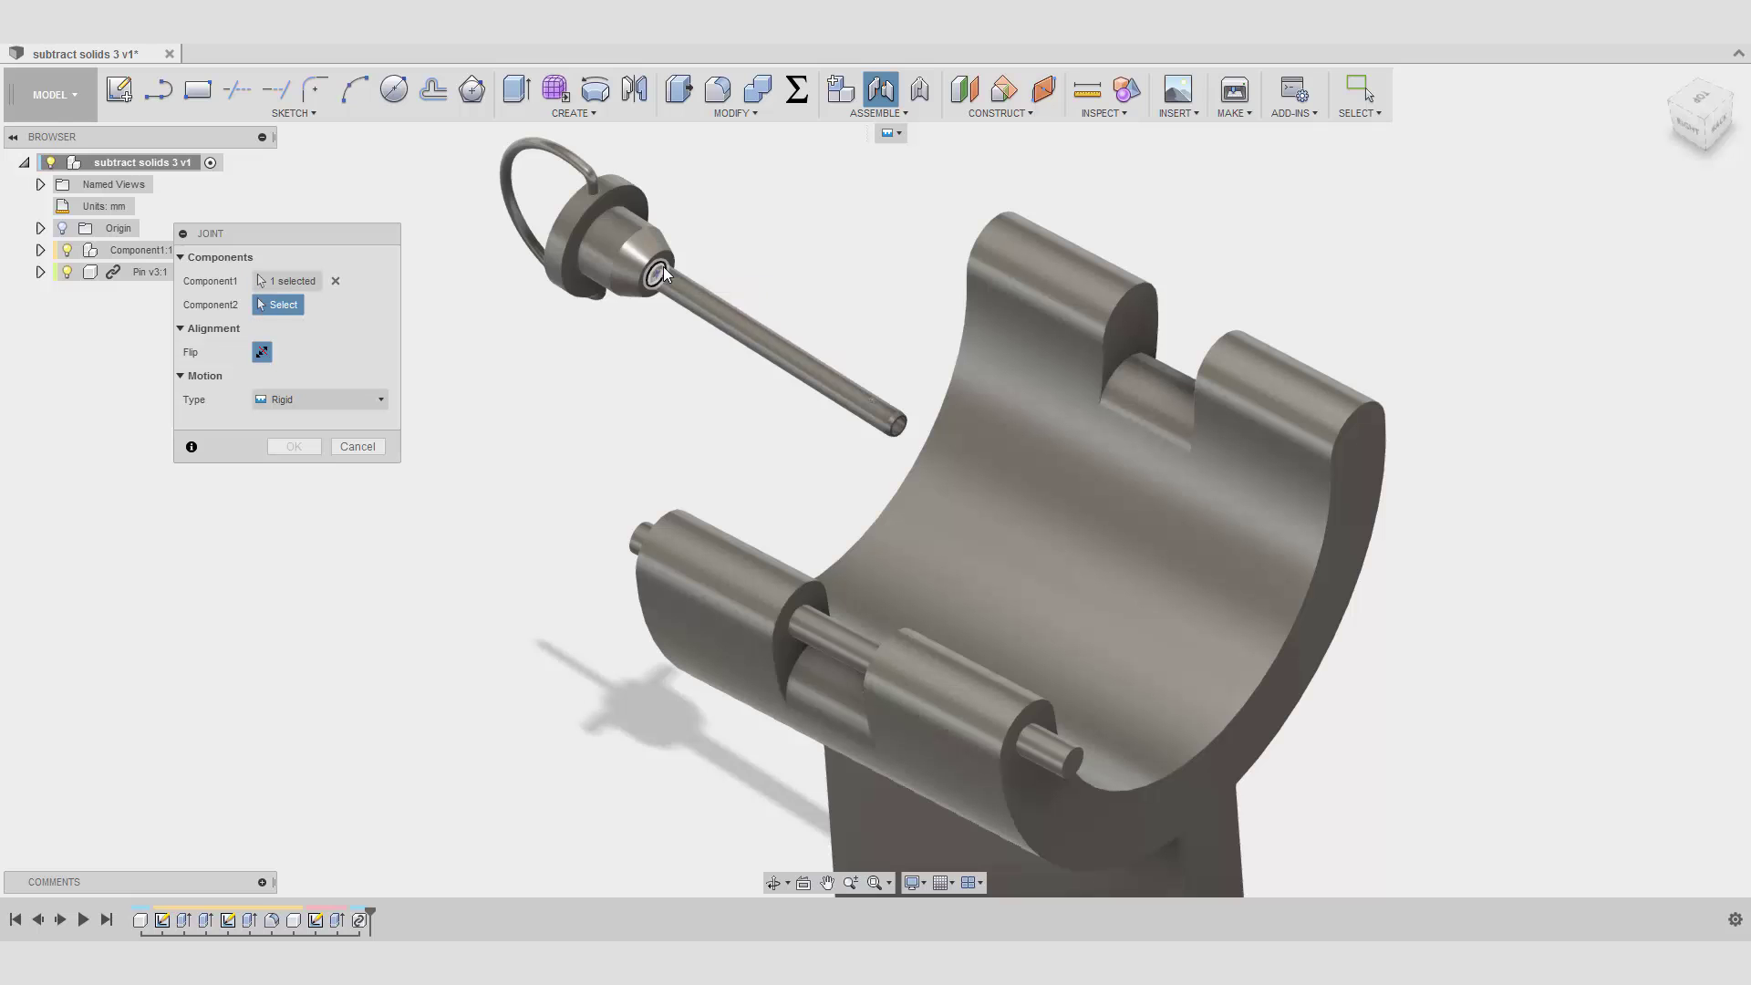
pyautogui.click(664, 270)
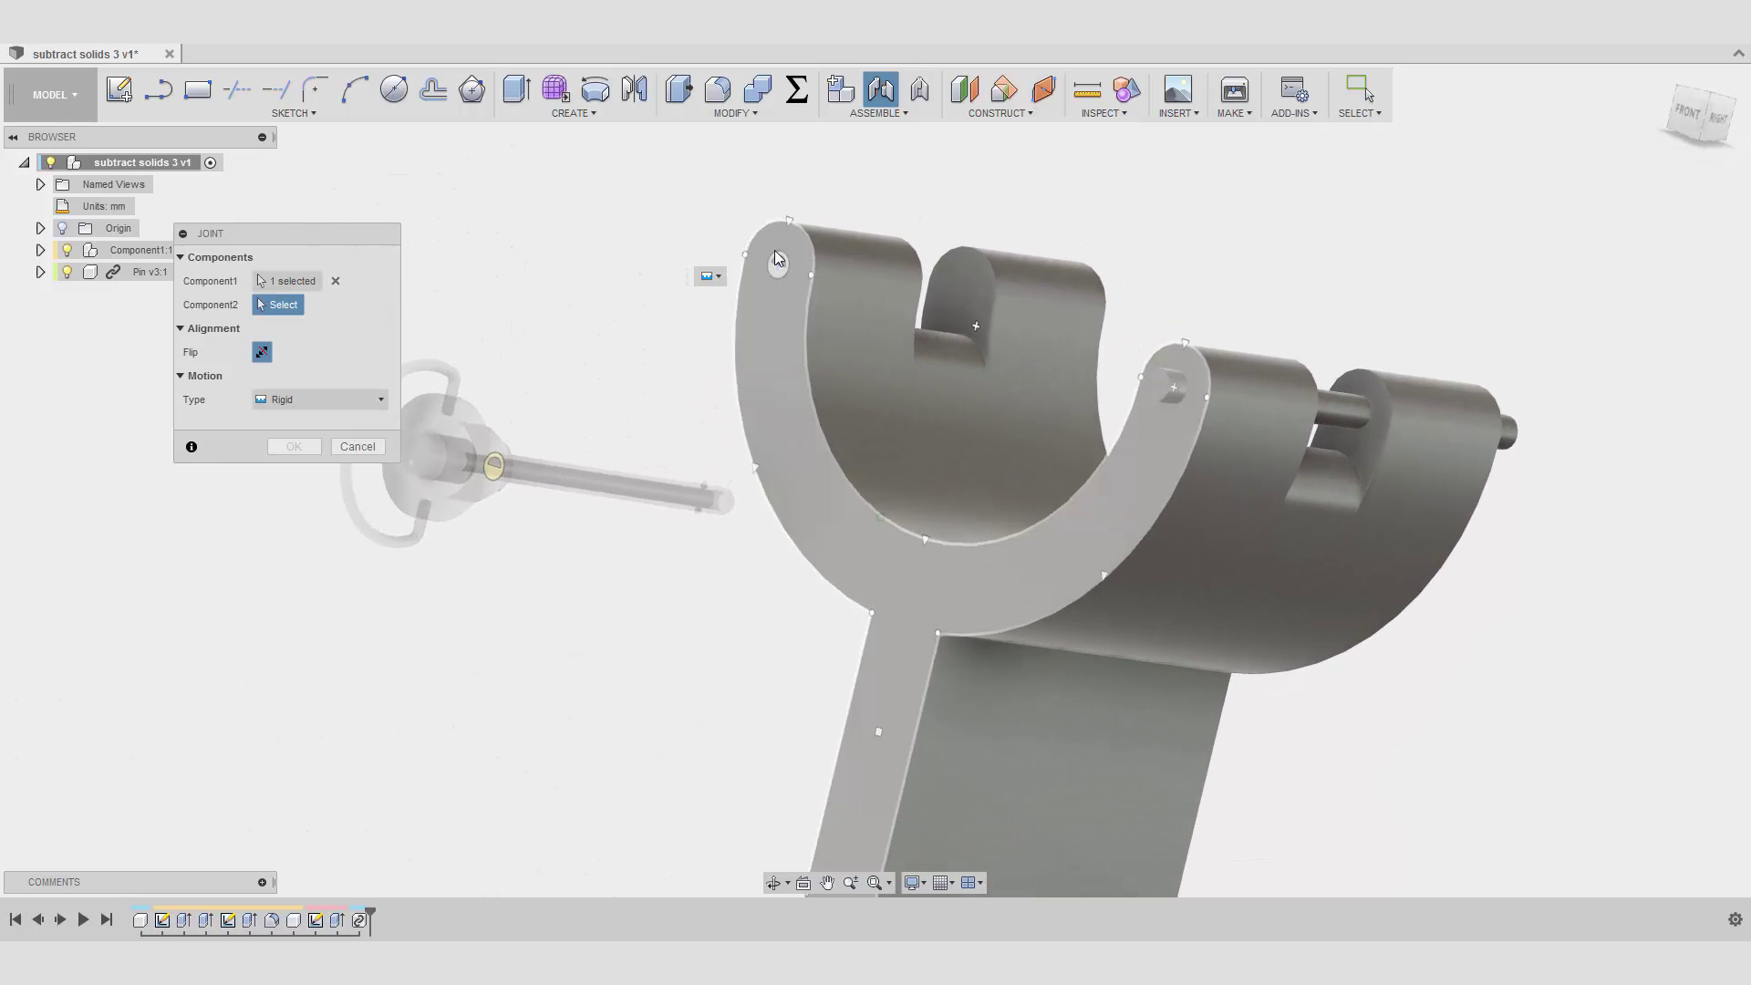
pyautogui.click(774, 260)
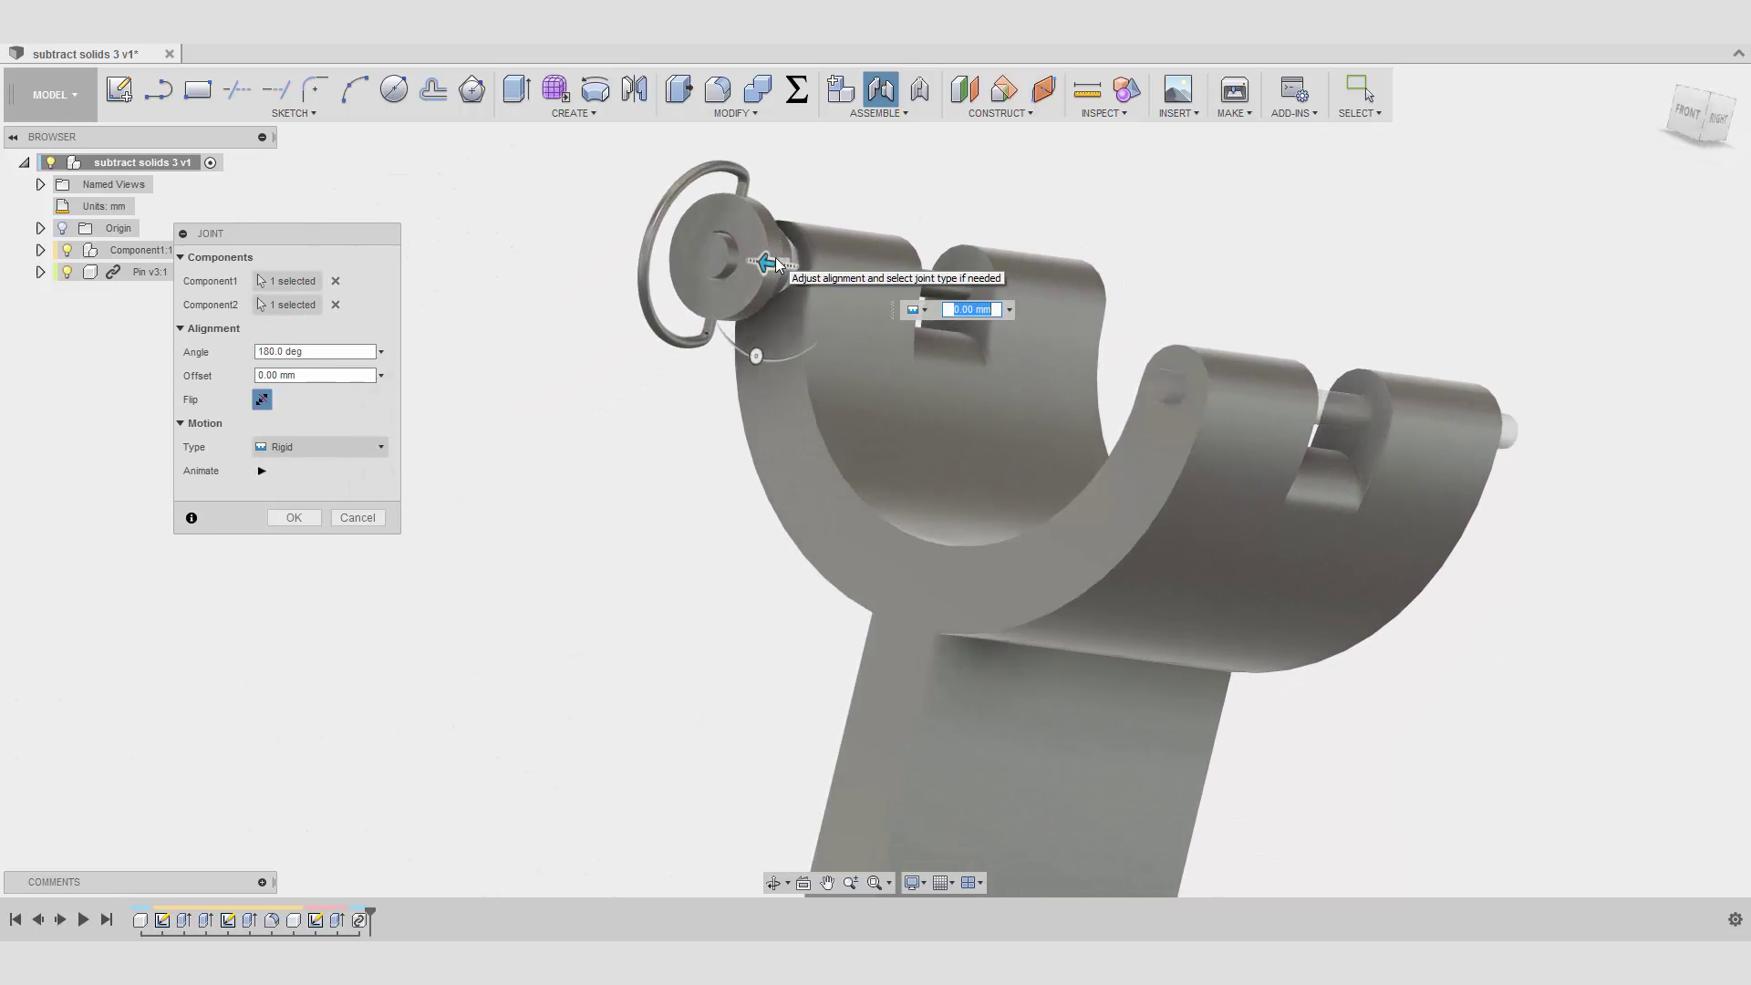
pyautogui.click(358, 517)
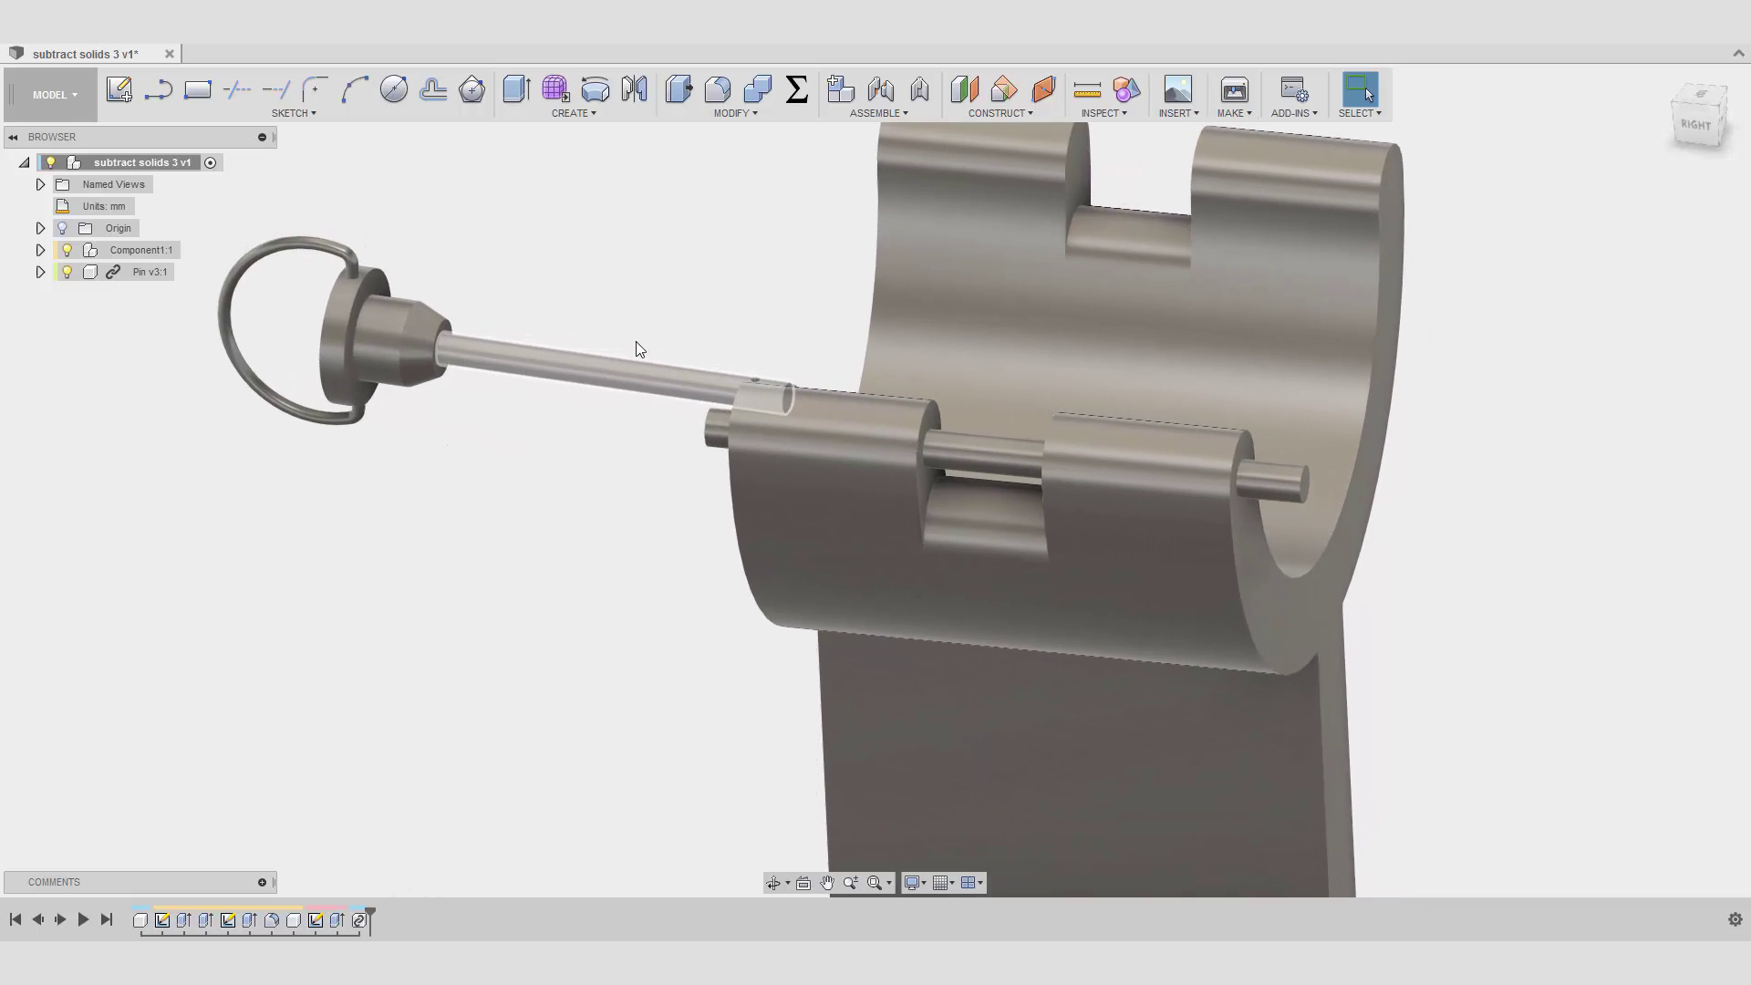
# - Start placing a joint origin from the assembly features list, then cancel it
pyautogui.click(889, 114)
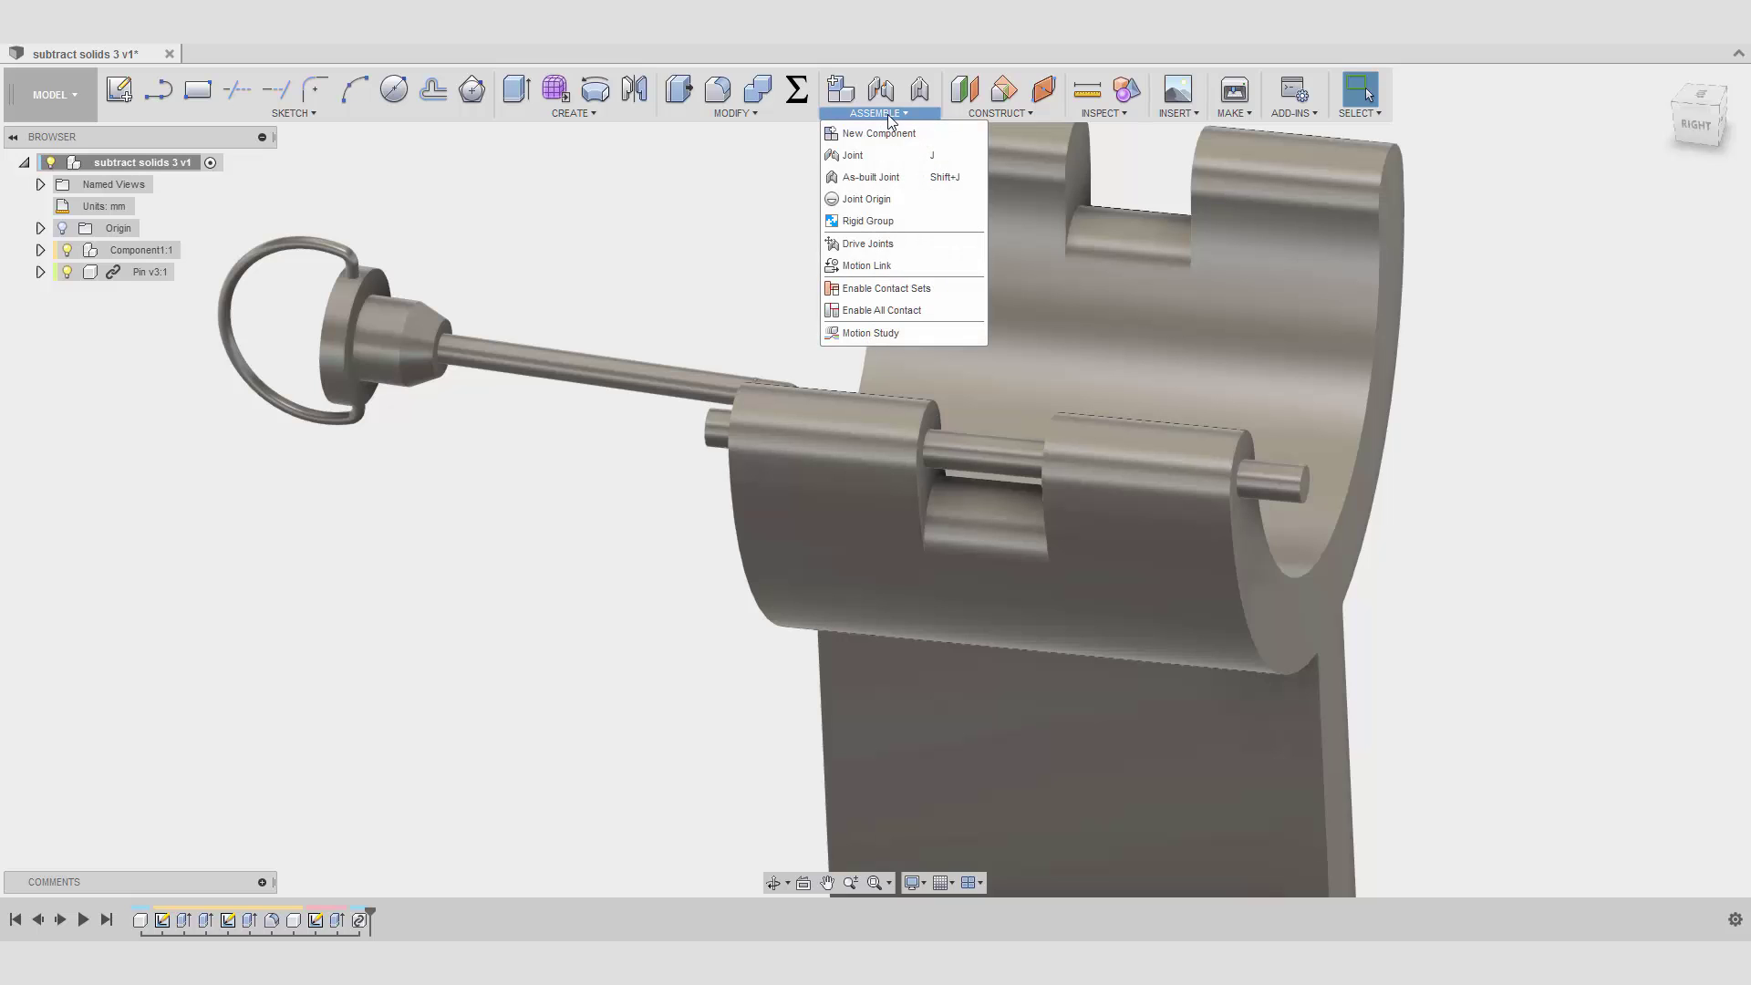
pyautogui.click(866, 201)
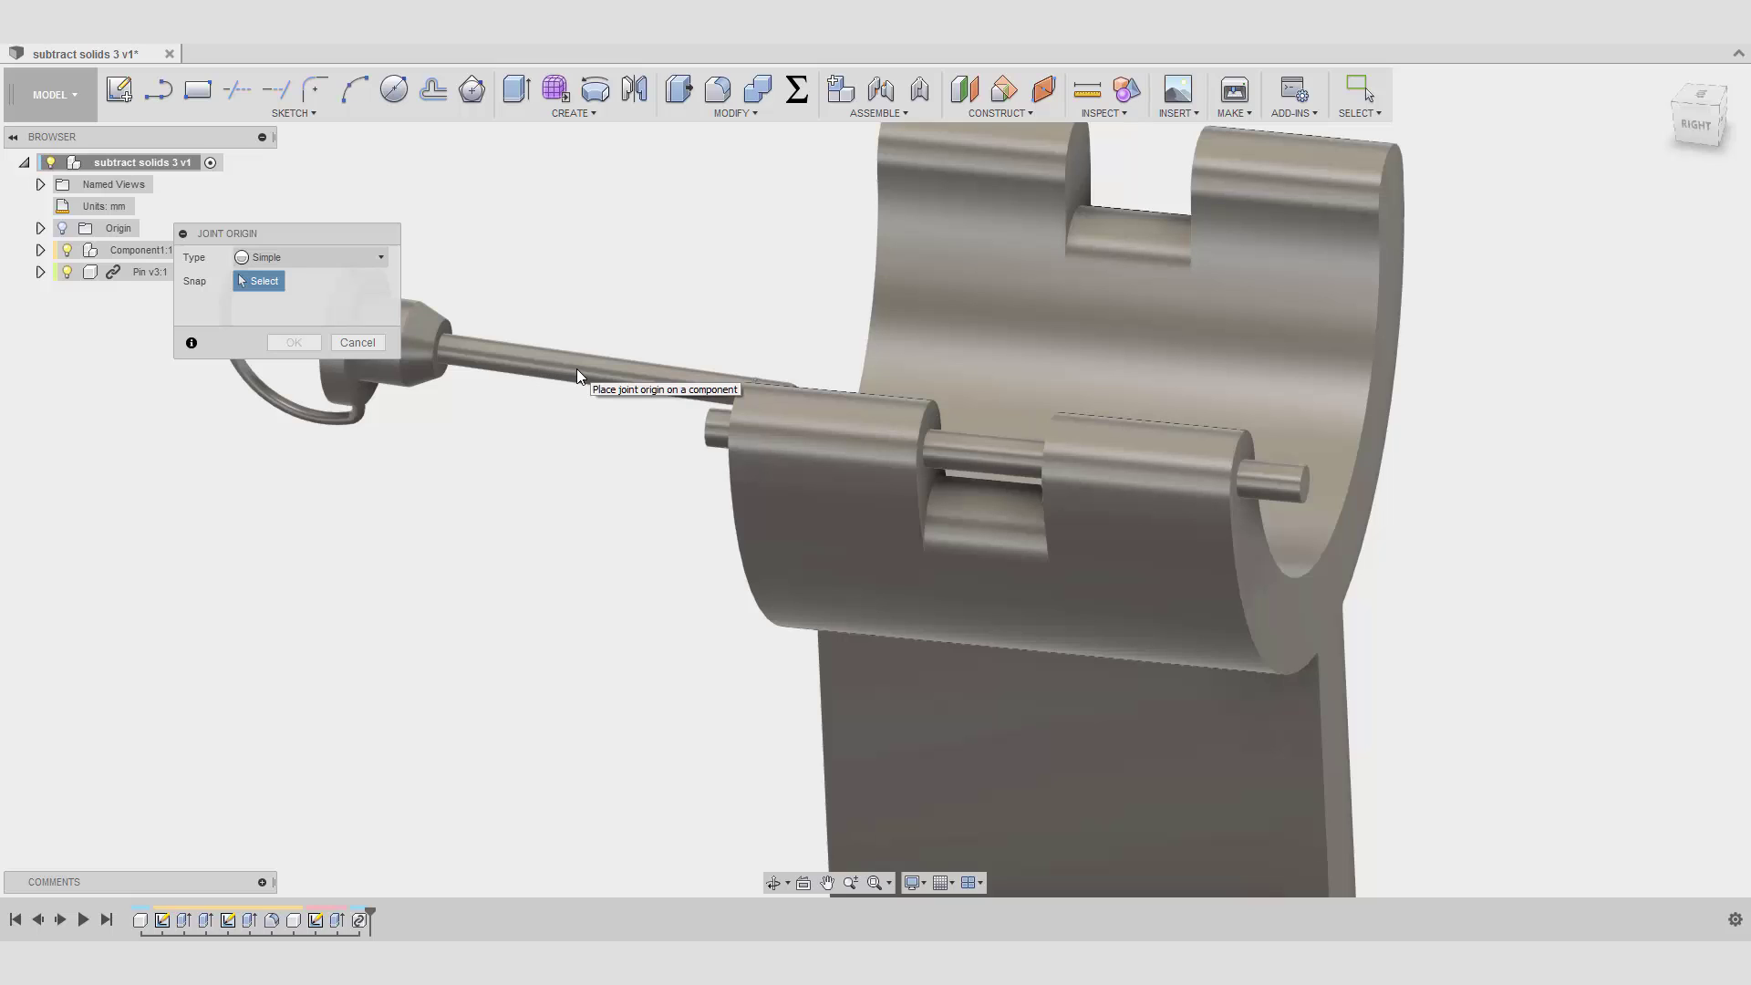
pyautogui.click(356, 342)
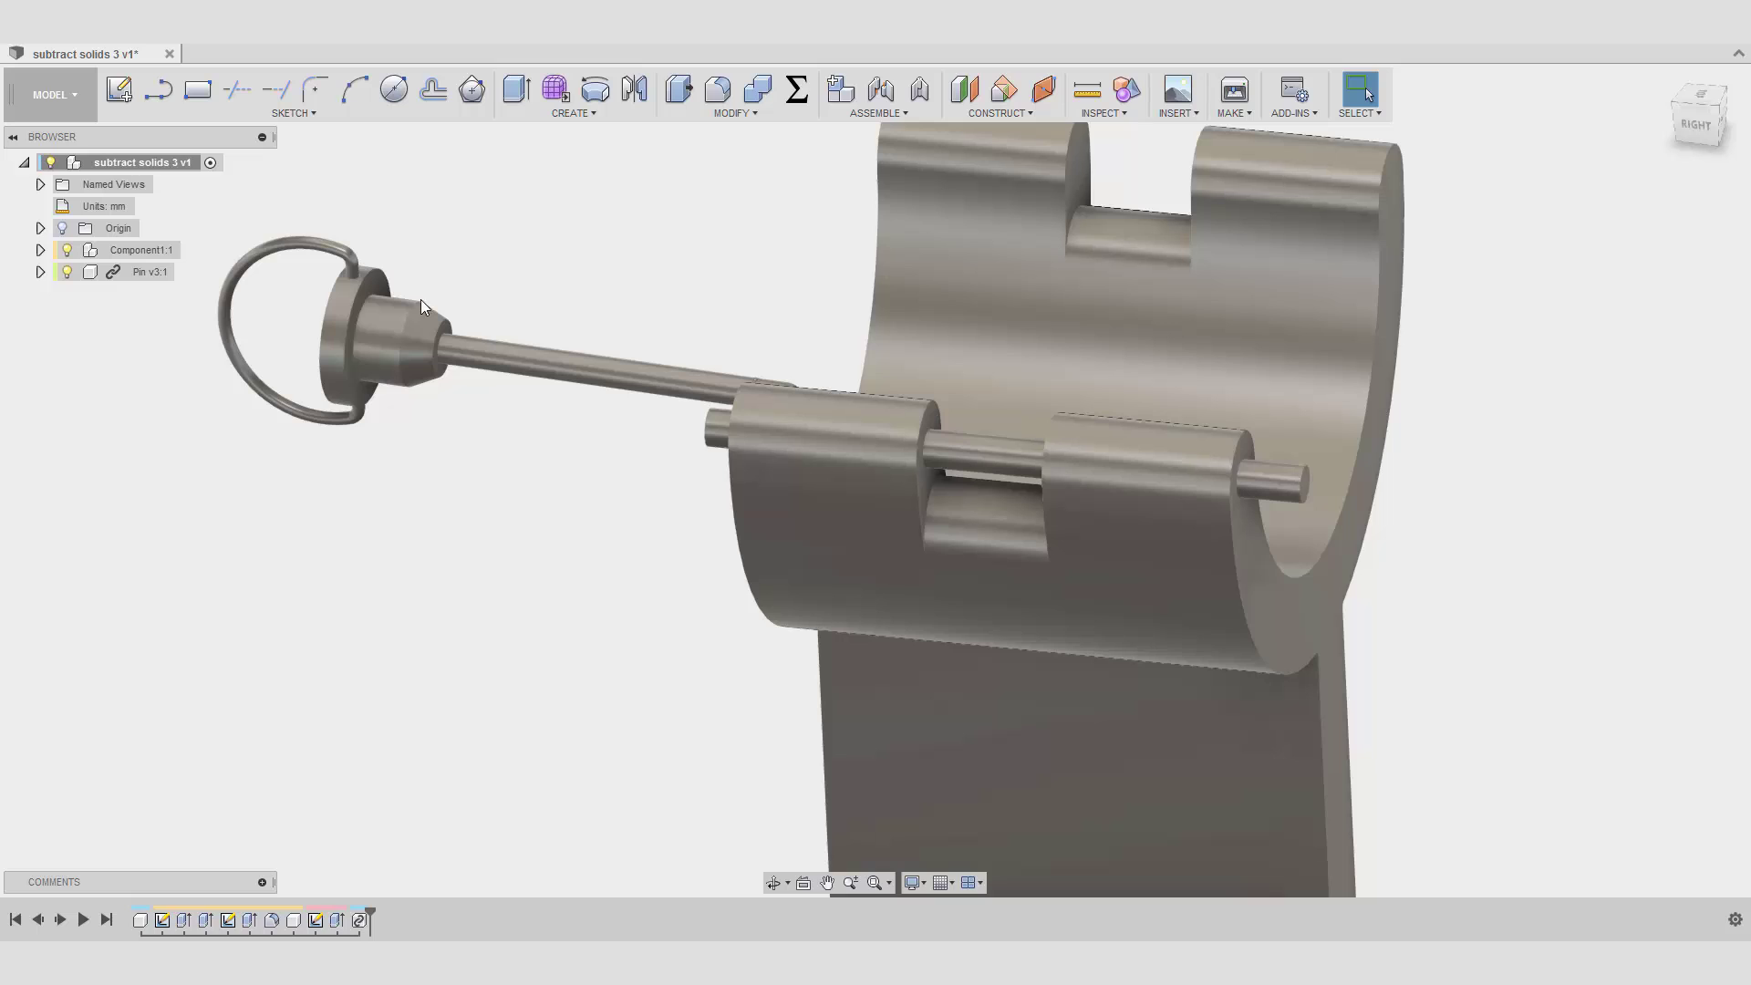
# - Open Pin v3:1 as its own document, orbiting briefly and restoring the view
pyautogui.click(129, 272)
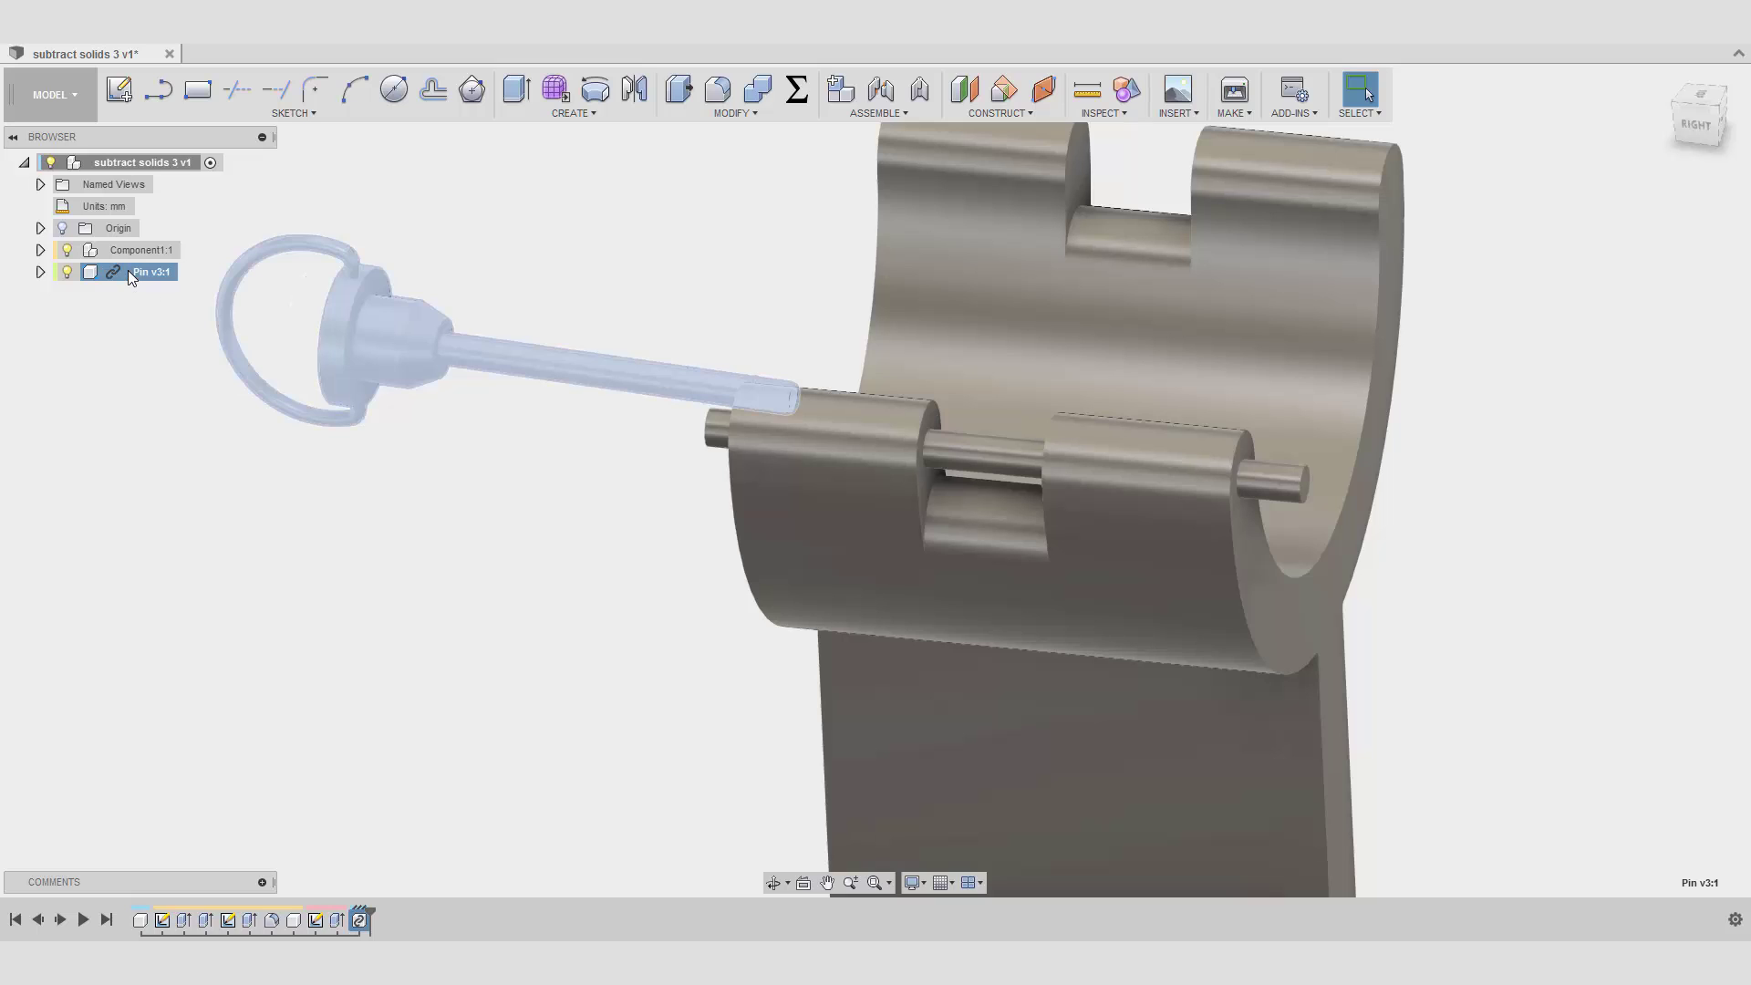
pyautogui.rightClick(130, 276)
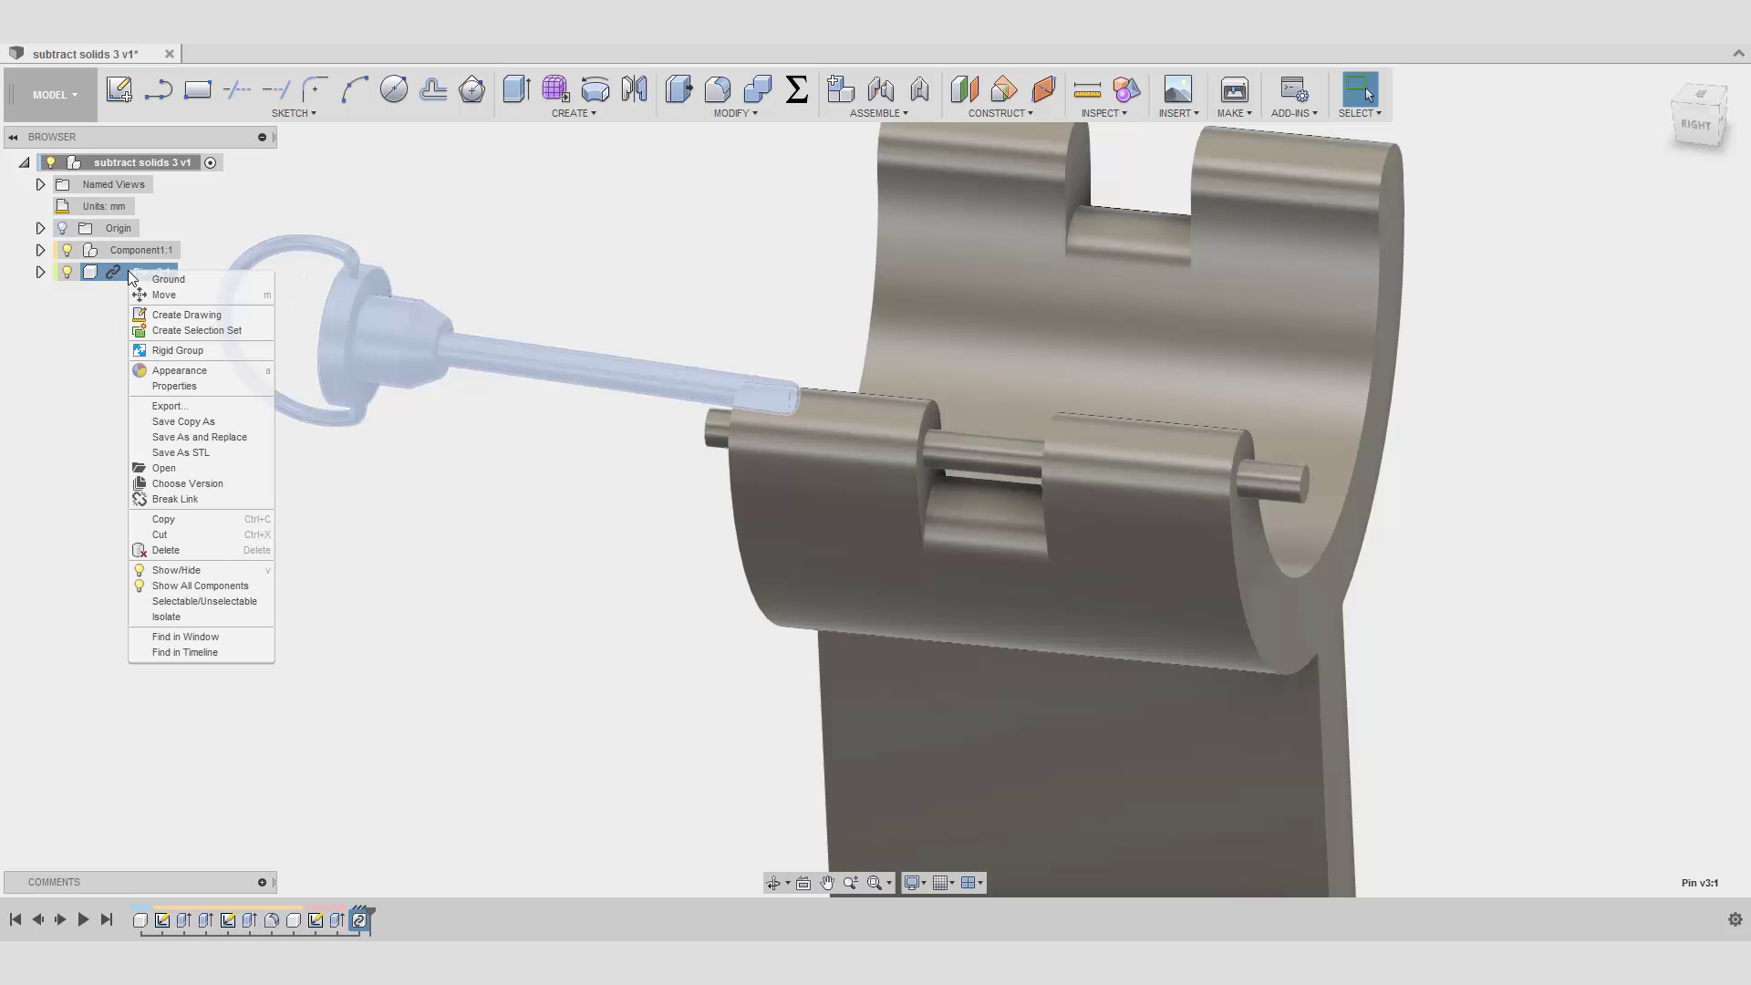
pyautogui.click(184, 464)
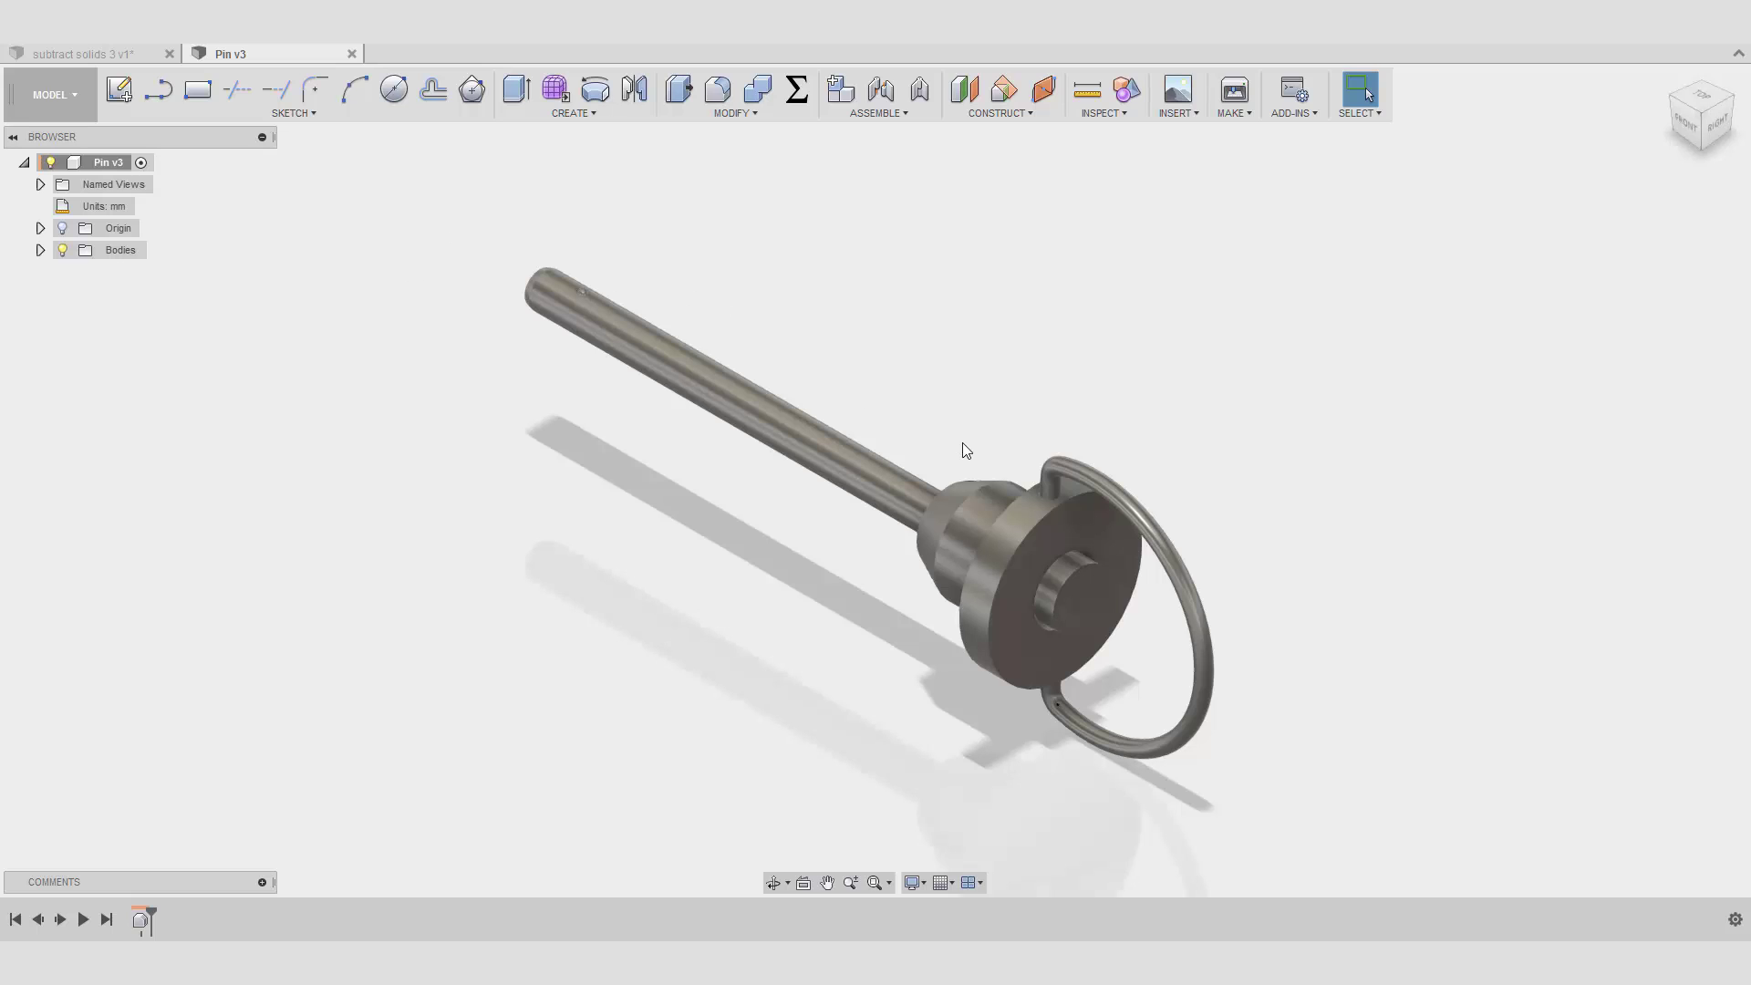
pyautogui.keyDown('shift'); pyautogui.moveTo(966, 449); pyautogui.dragTo(952, 447, button='middle'); pyautogui.keyUp('shift')
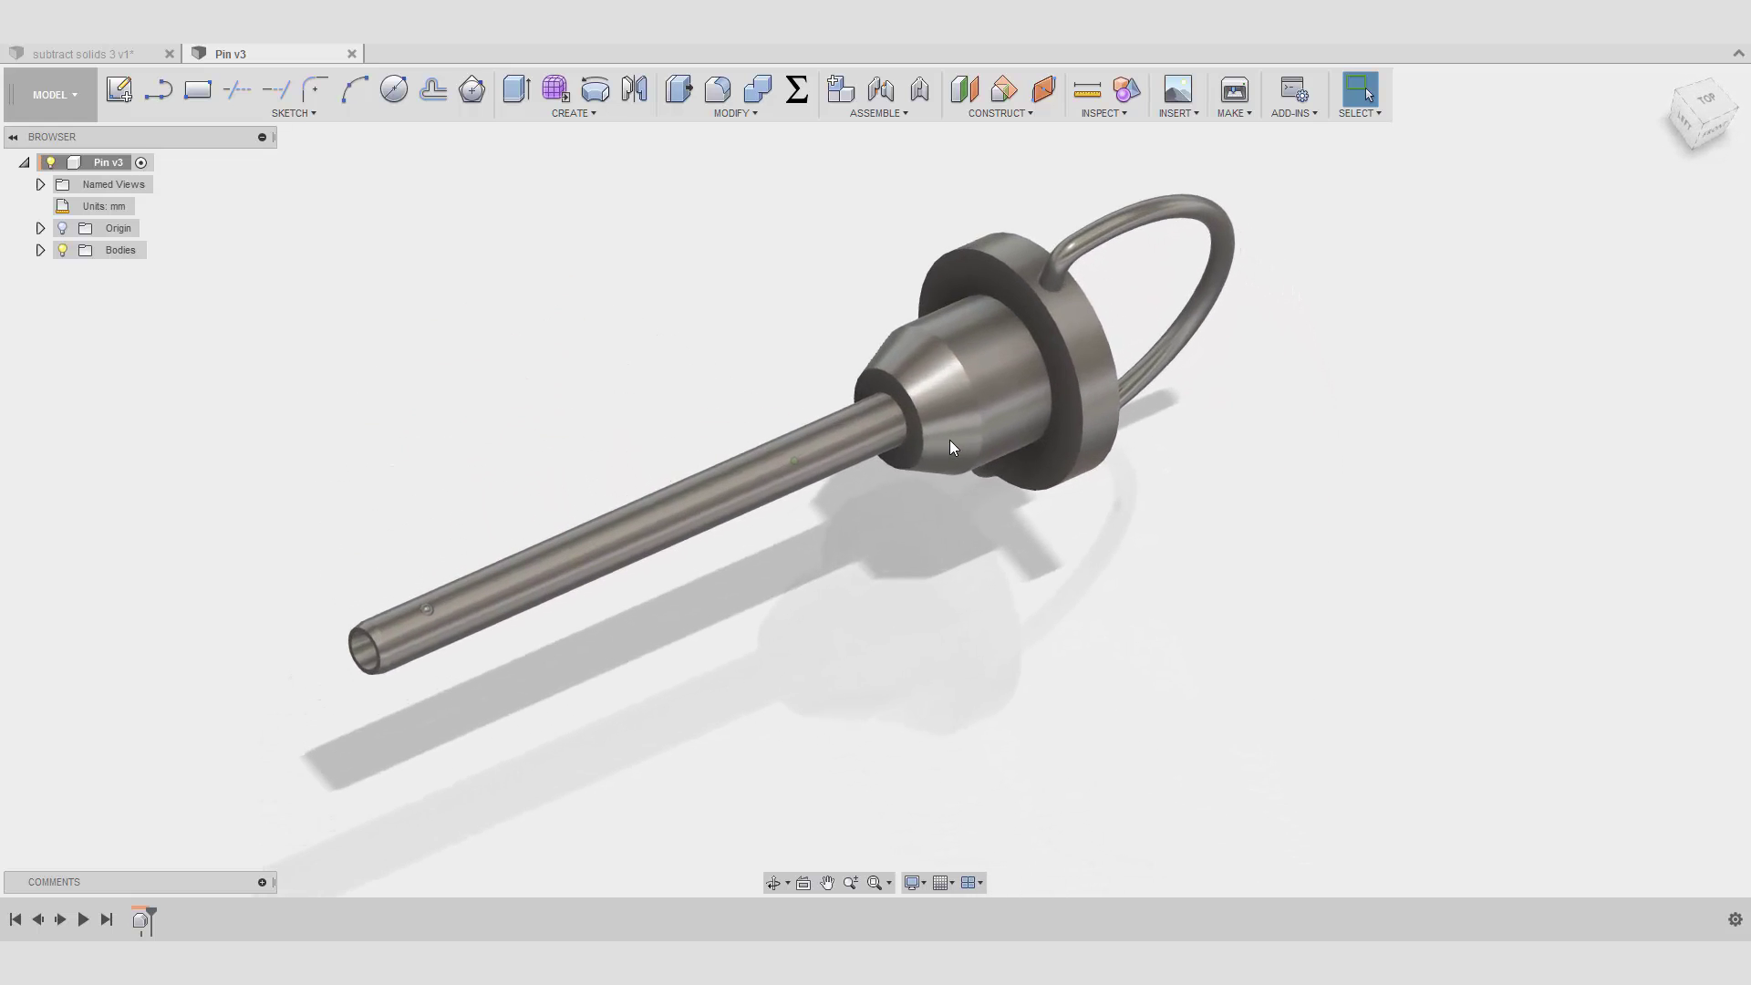
pyautogui.hotkey('ctrl', 'z')
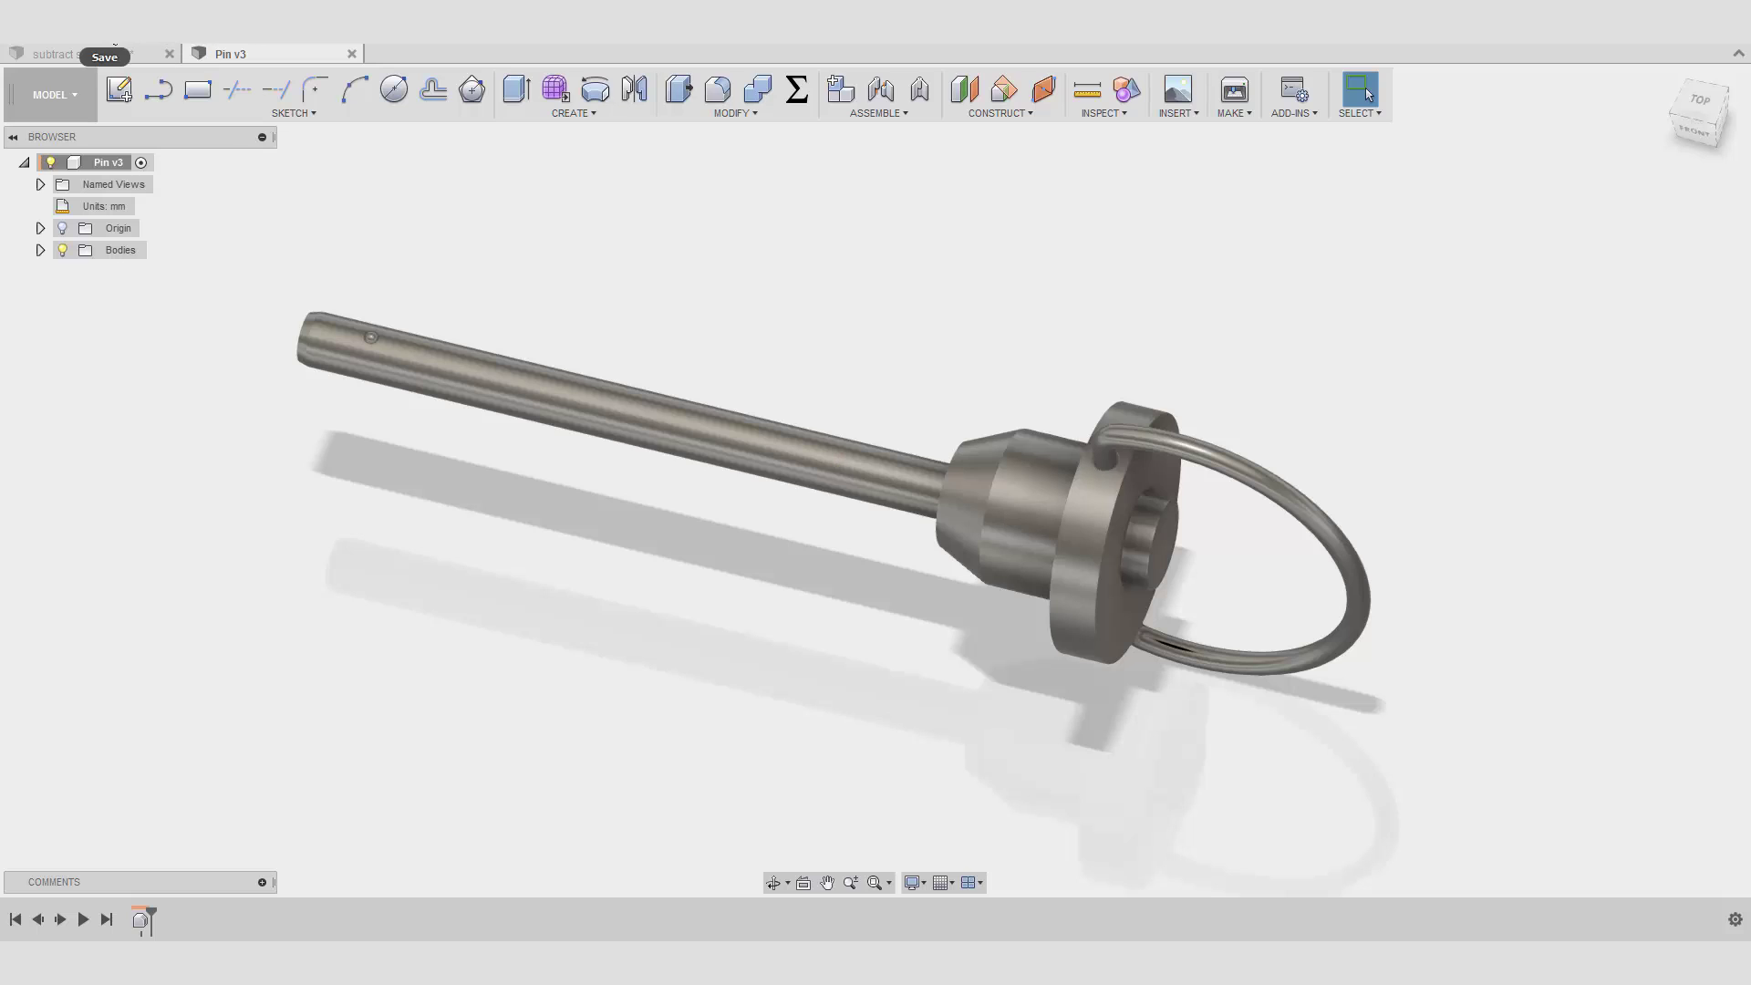
# - Place a joint origin snapped to the pin shaft's hole, offset 26 mm in Y and -22 mm in Z
pyautogui.click(880, 112)
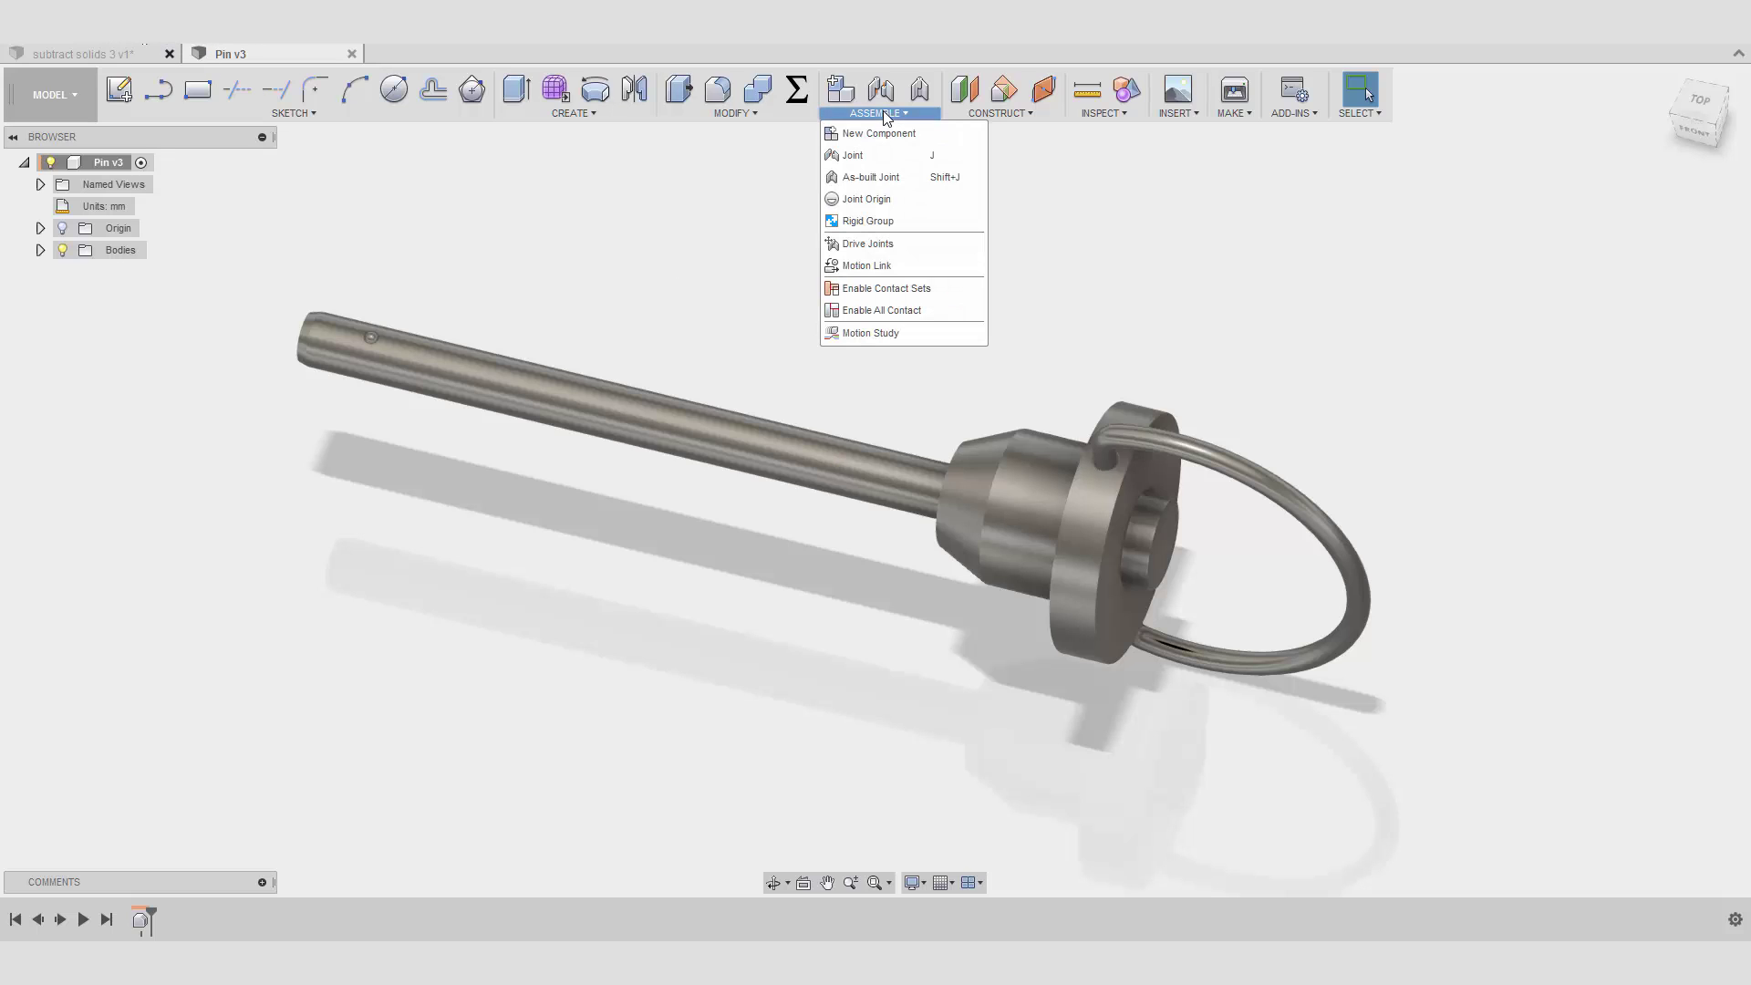
pyautogui.click(875, 199)
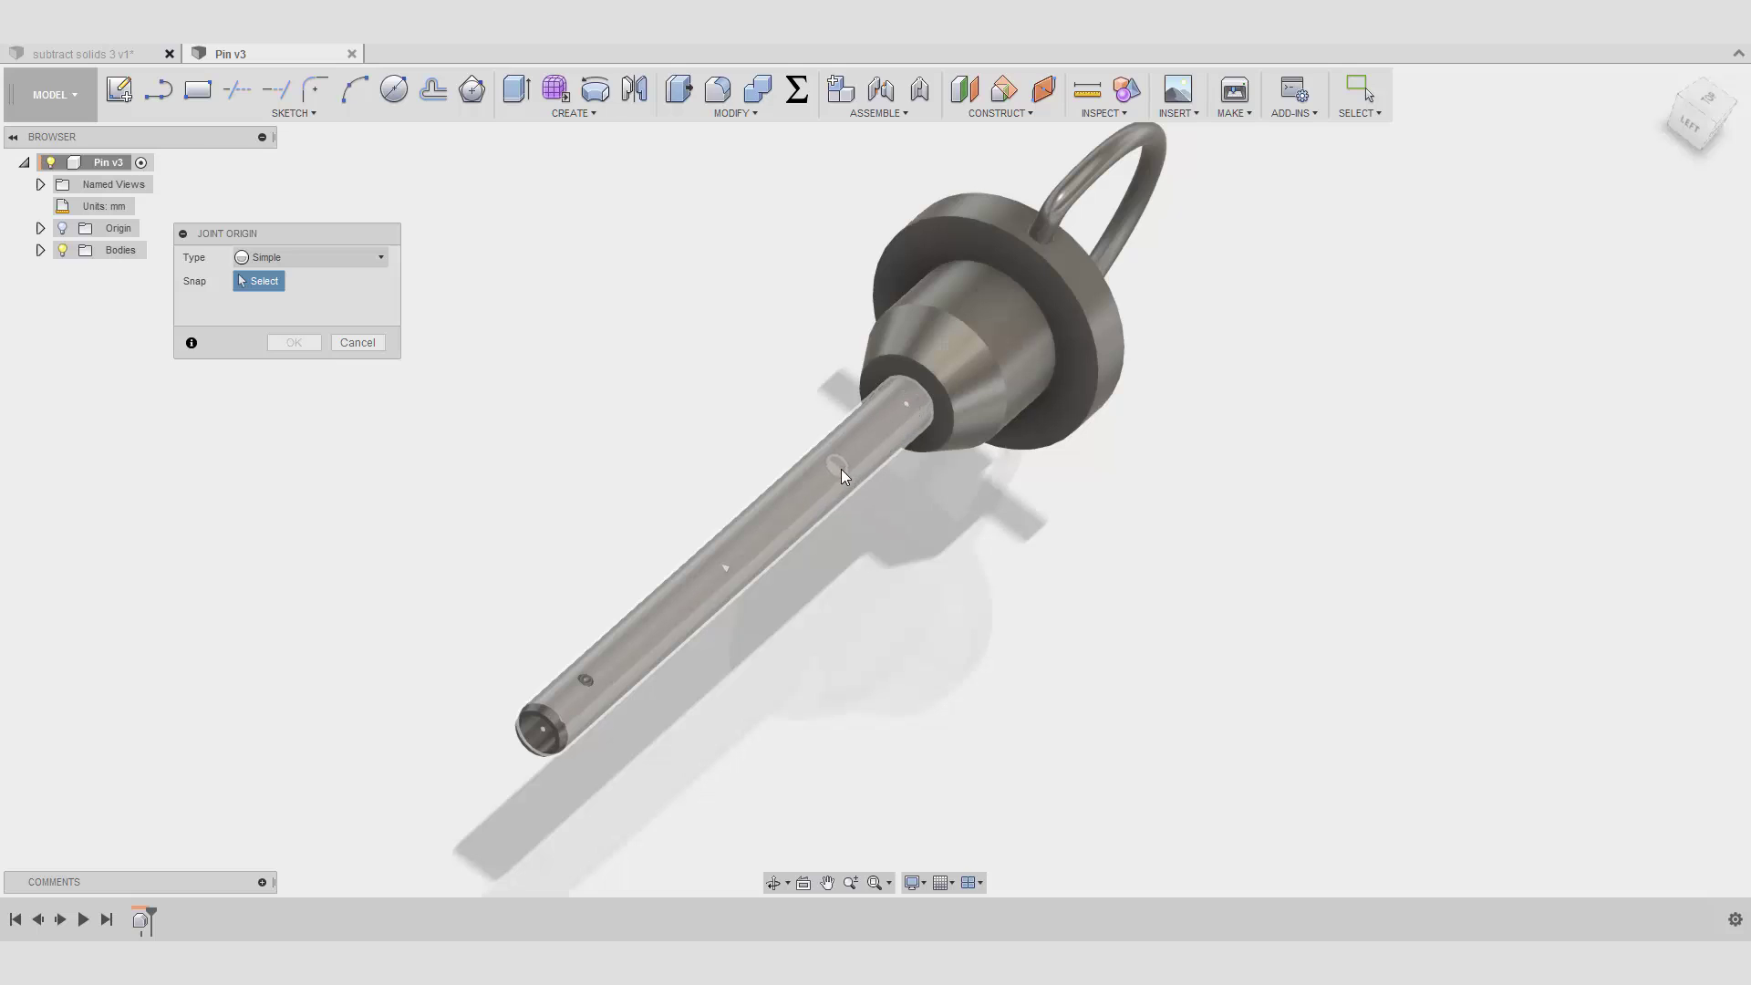
pyautogui.click(799, 499)
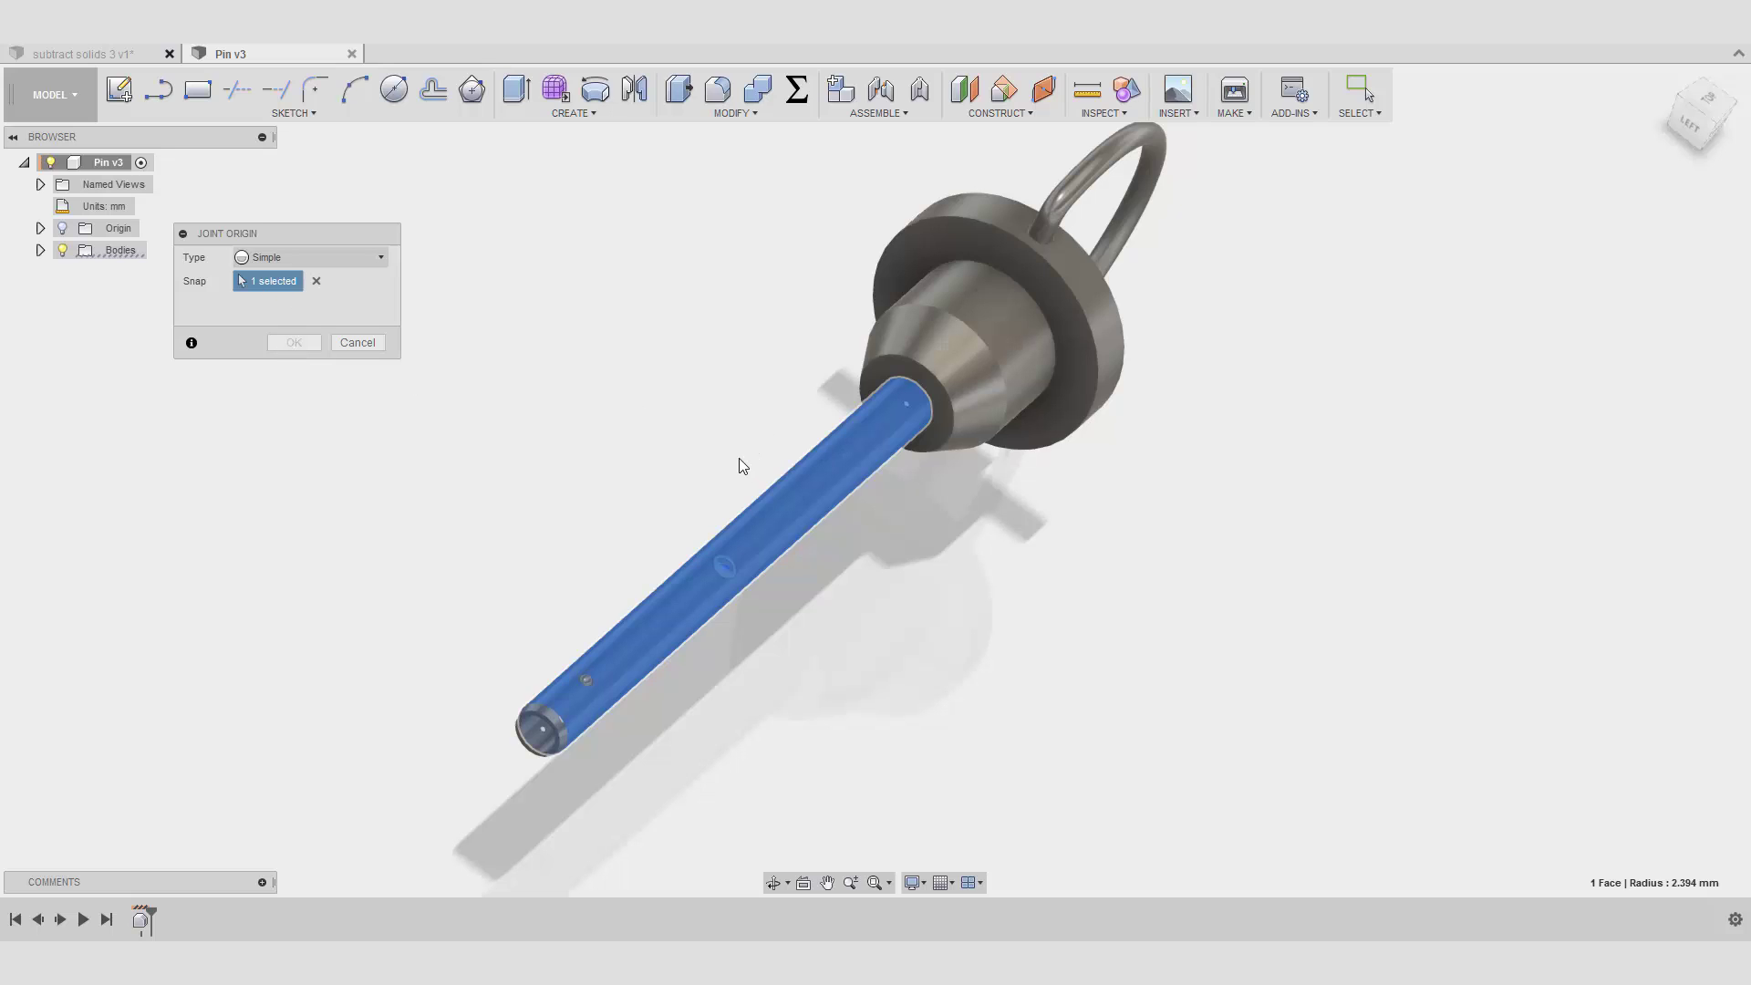
pyautogui.click(729, 567)
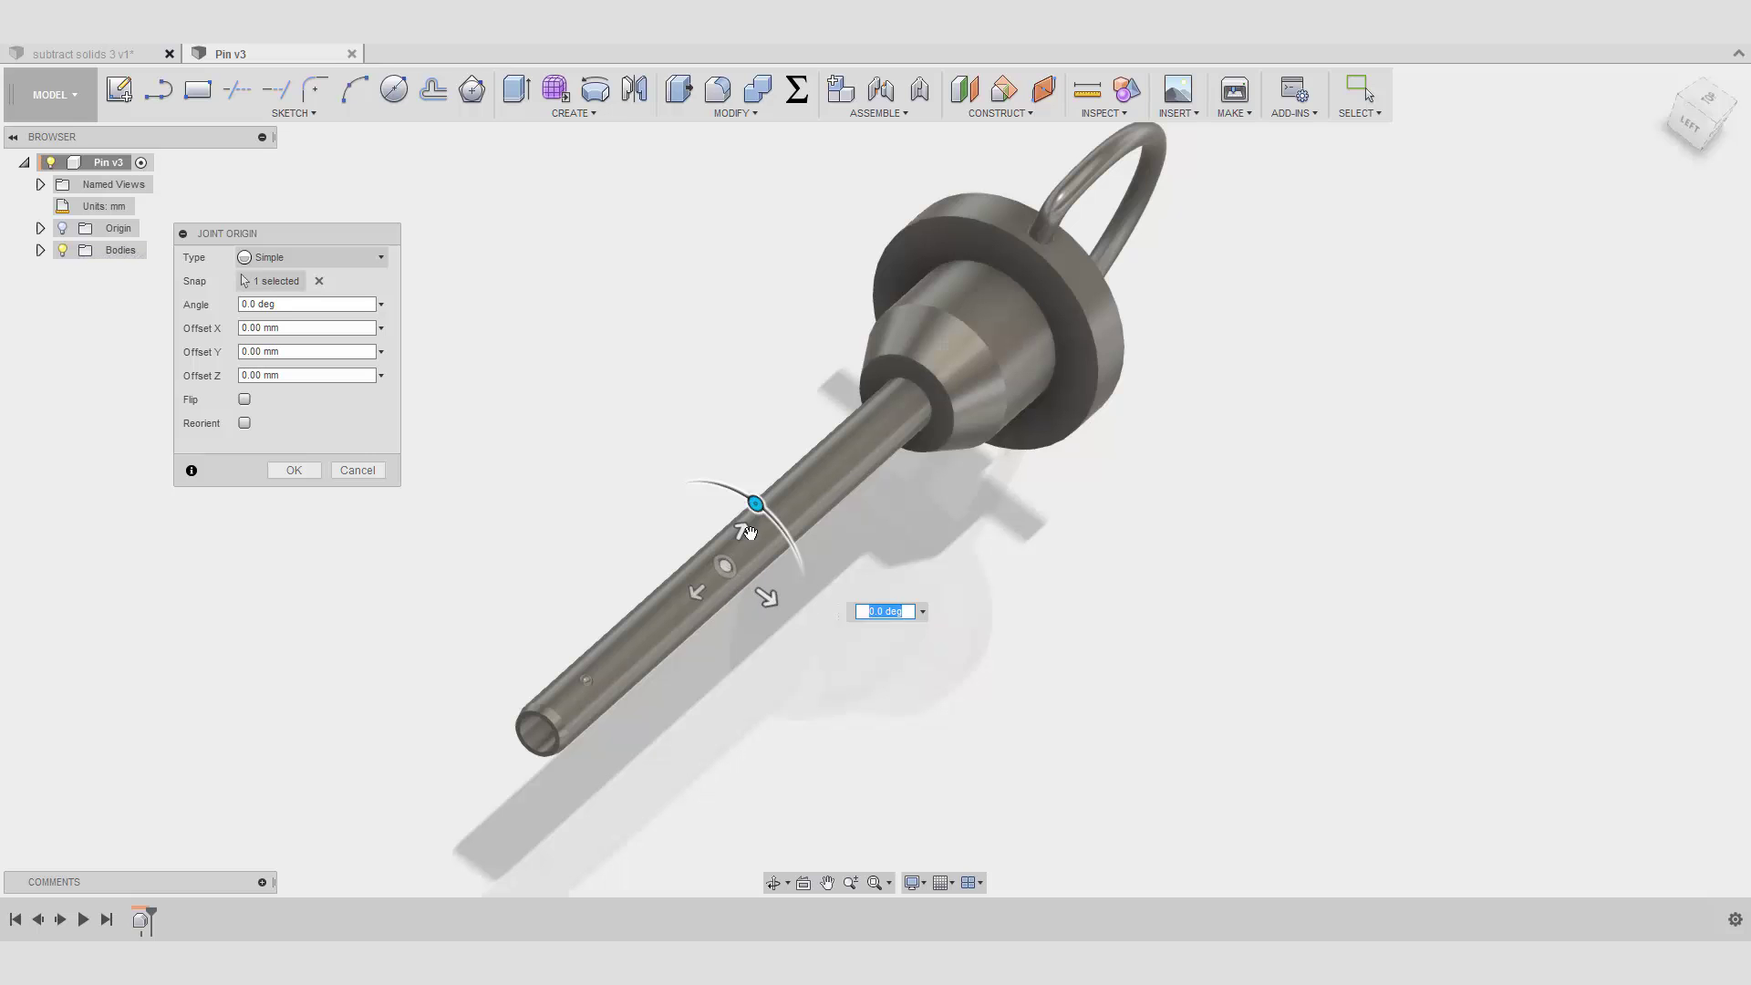
pyautogui.moveTo(740, 531); pyautogui.dragTo(824, 308)
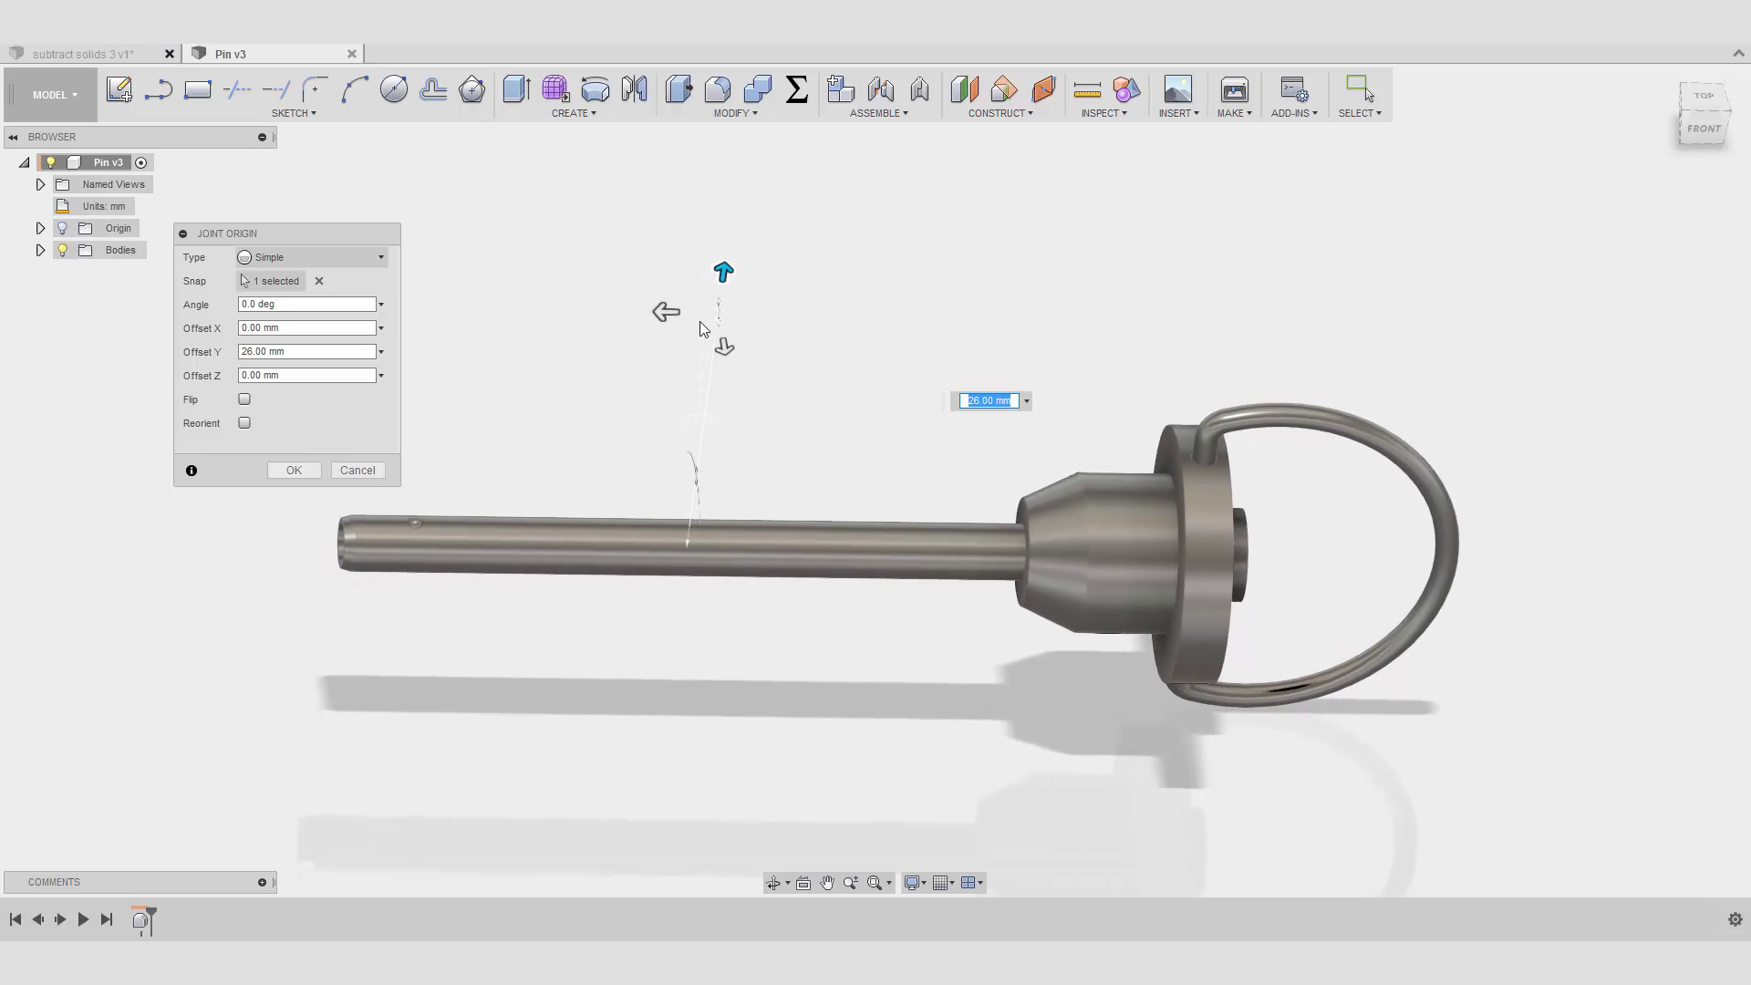
pyautogui.moveTo(670, 313); pyautogui.dragTo(972, 326)
pyautogui.click(294, 470)
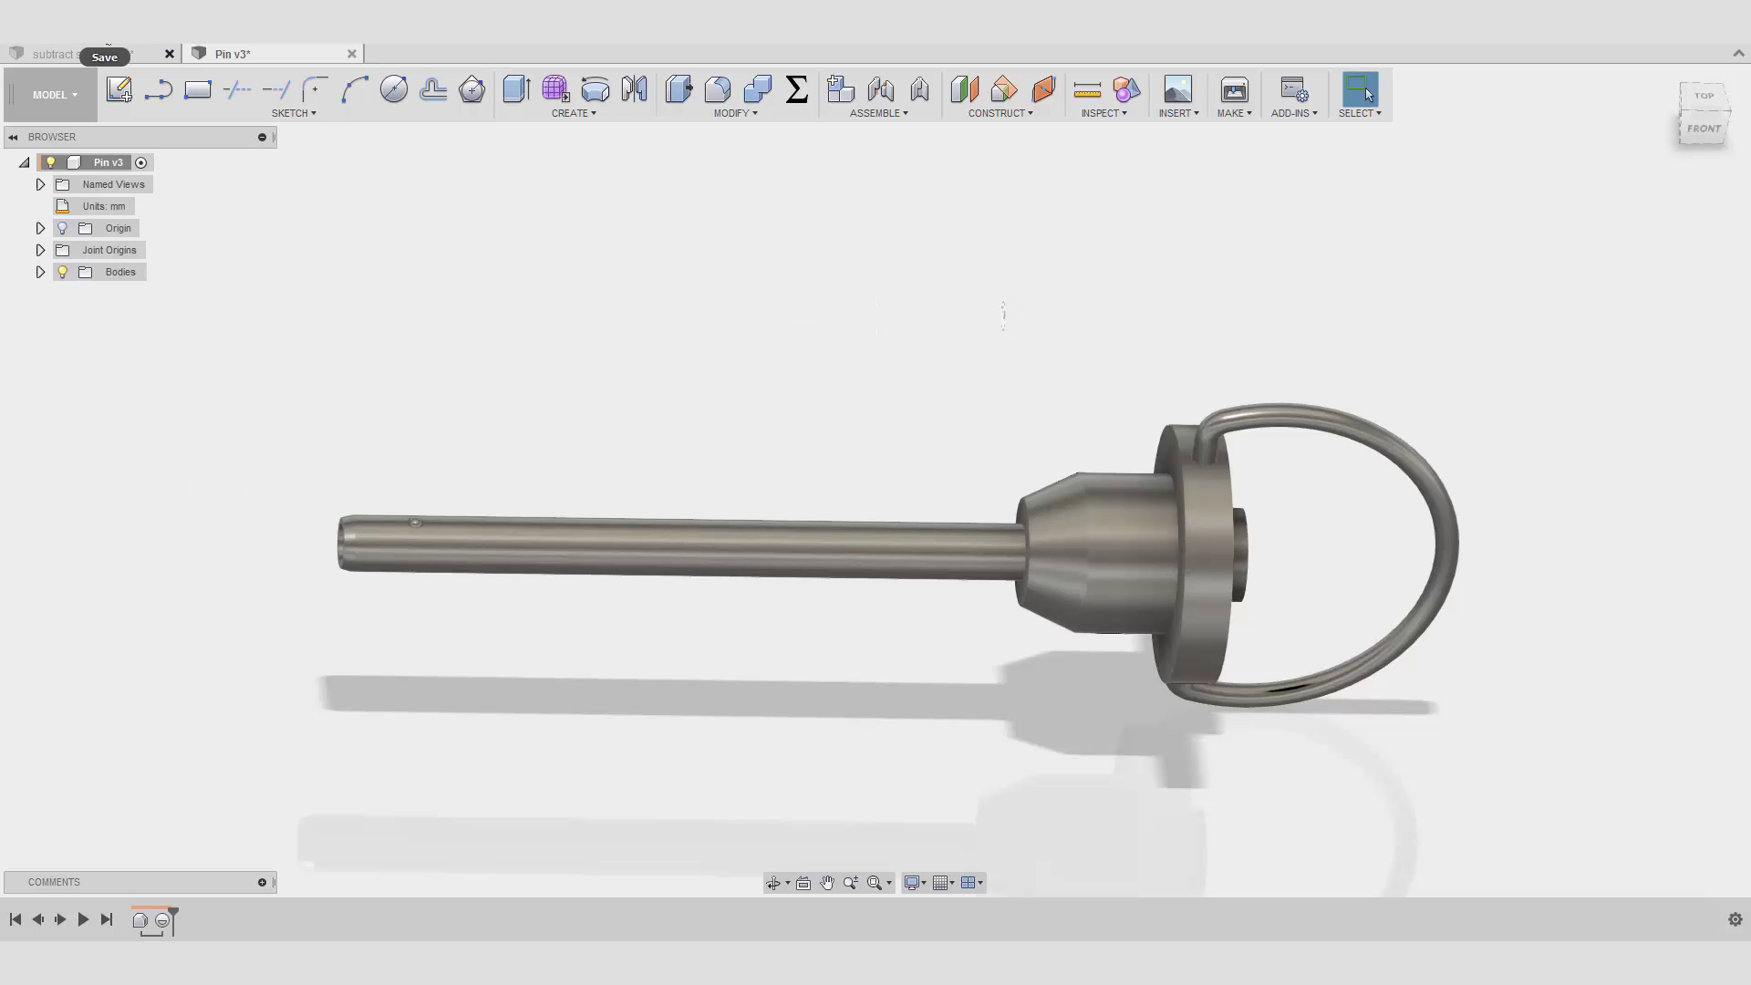
# - Save the pin as a new version and update the hinge assembly's reference to Pin v4
pyautogui.click(108, 41)
pyautogui.press('Return')
pyautogui.click(122, 55)
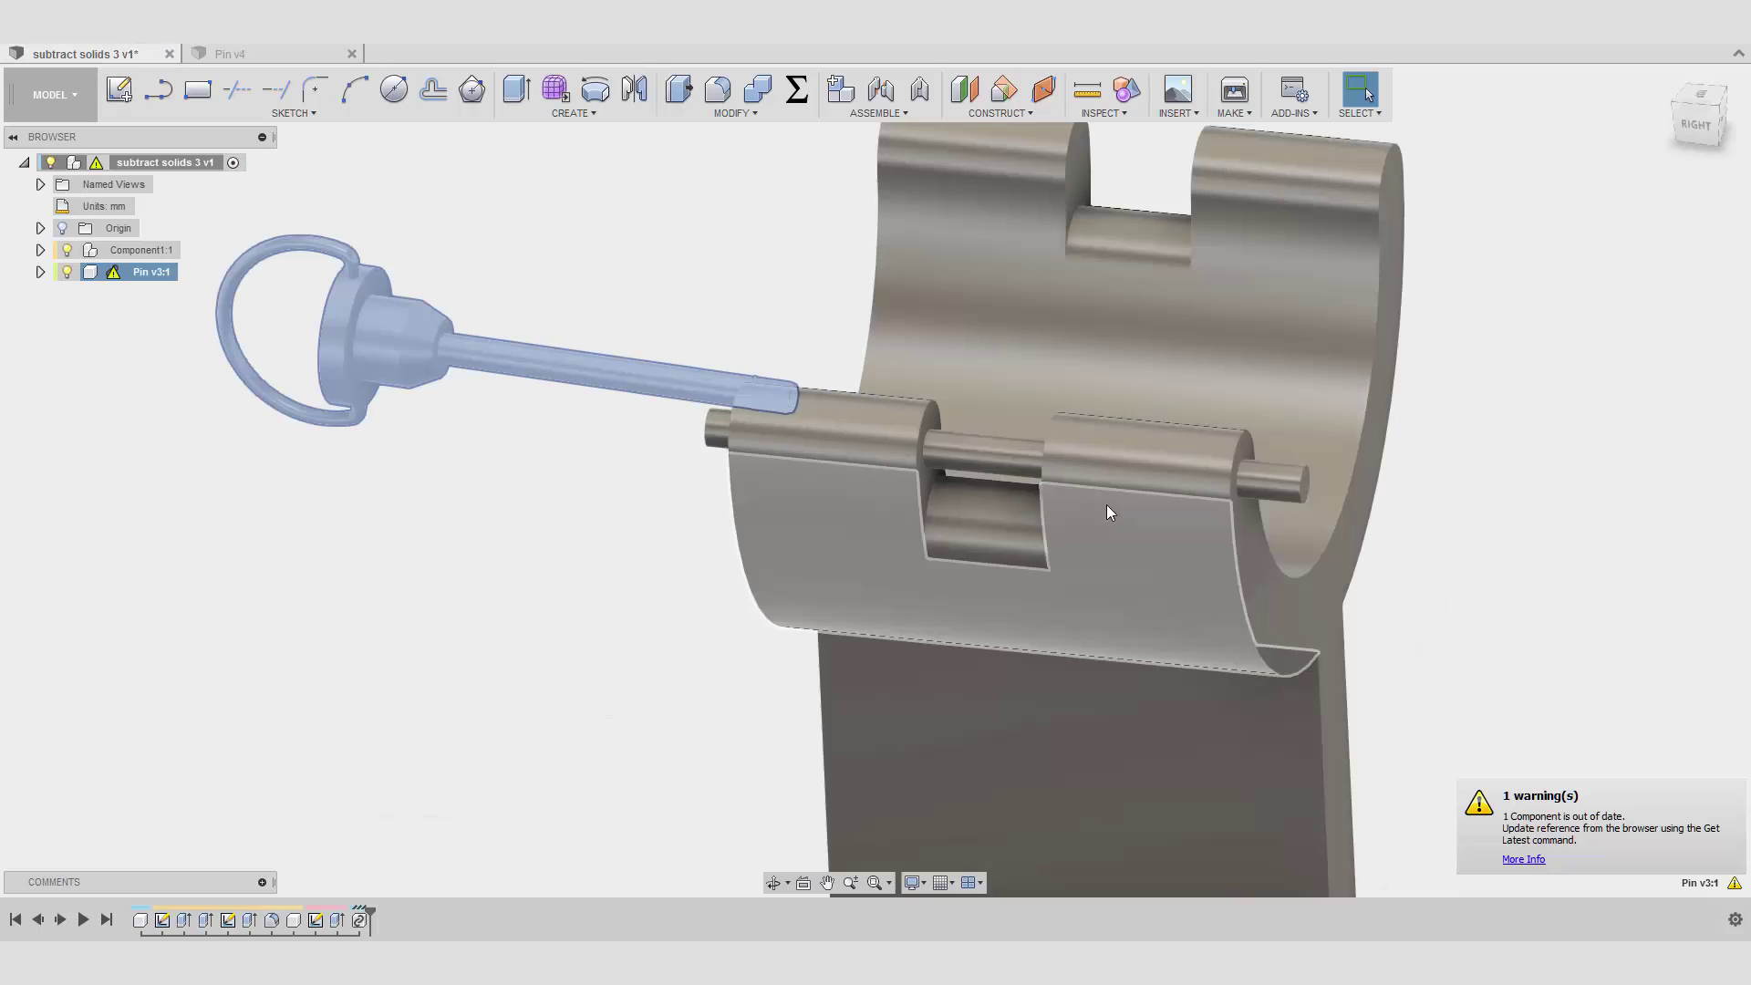
pyautogui.click(1597, 811)
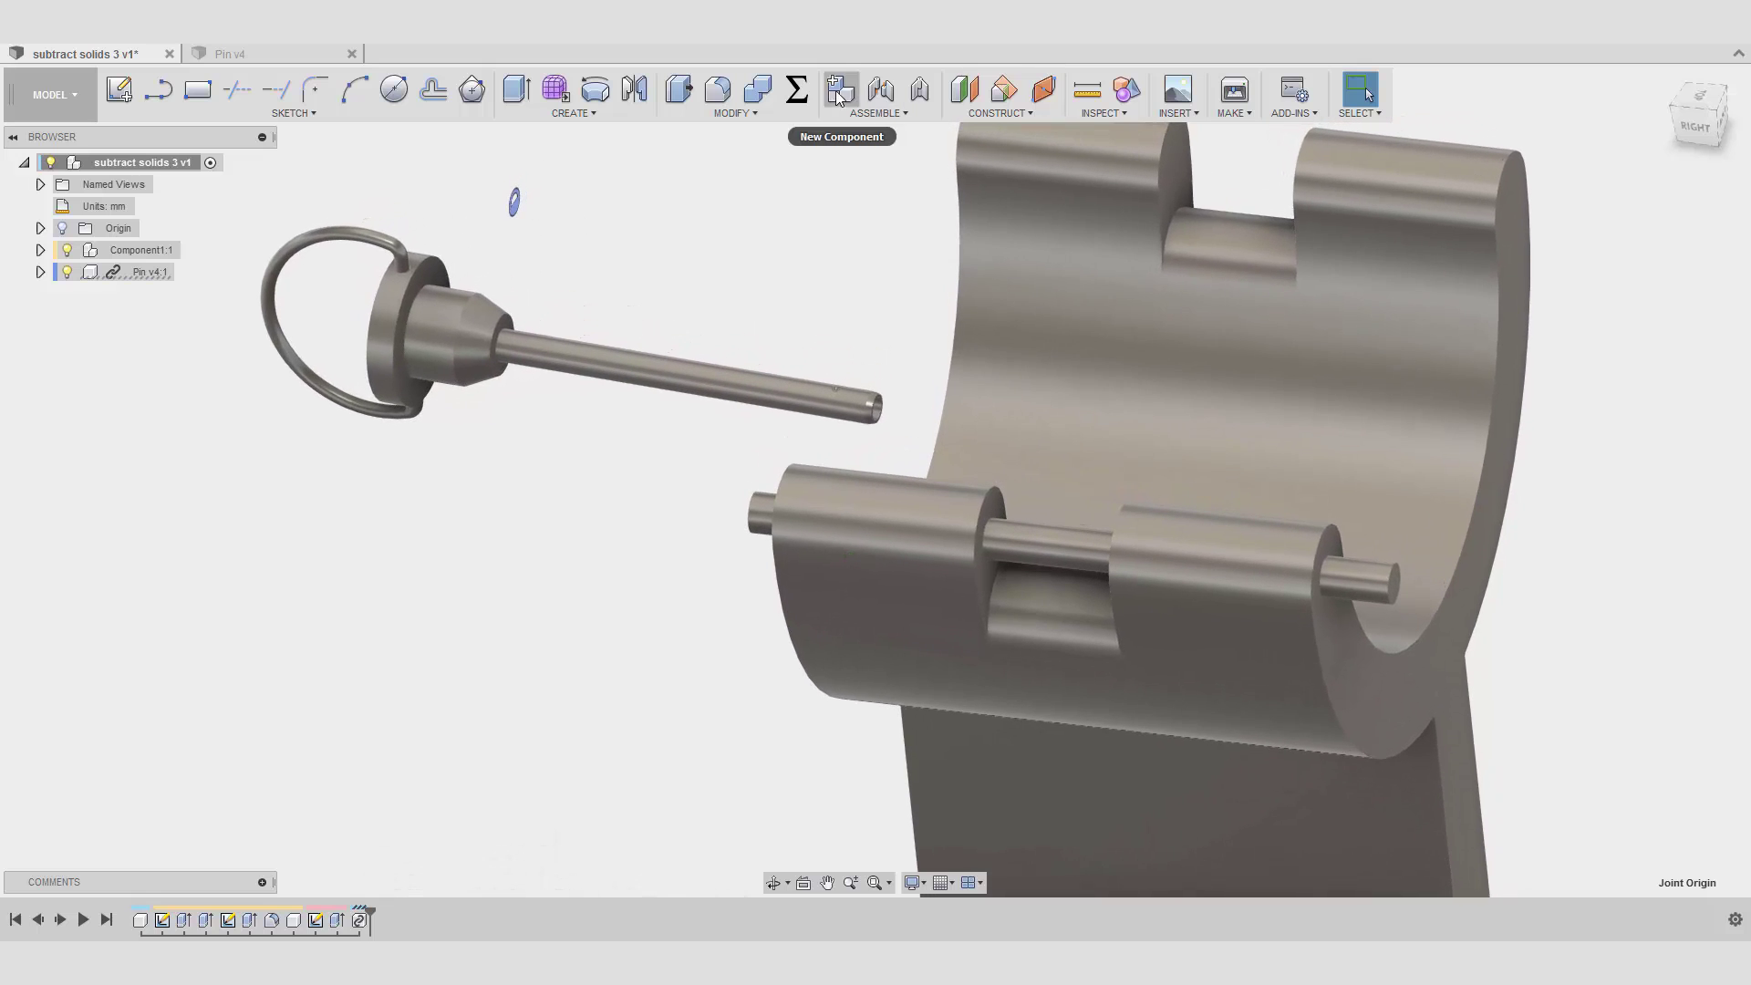
pyautogui.click(877, 91)
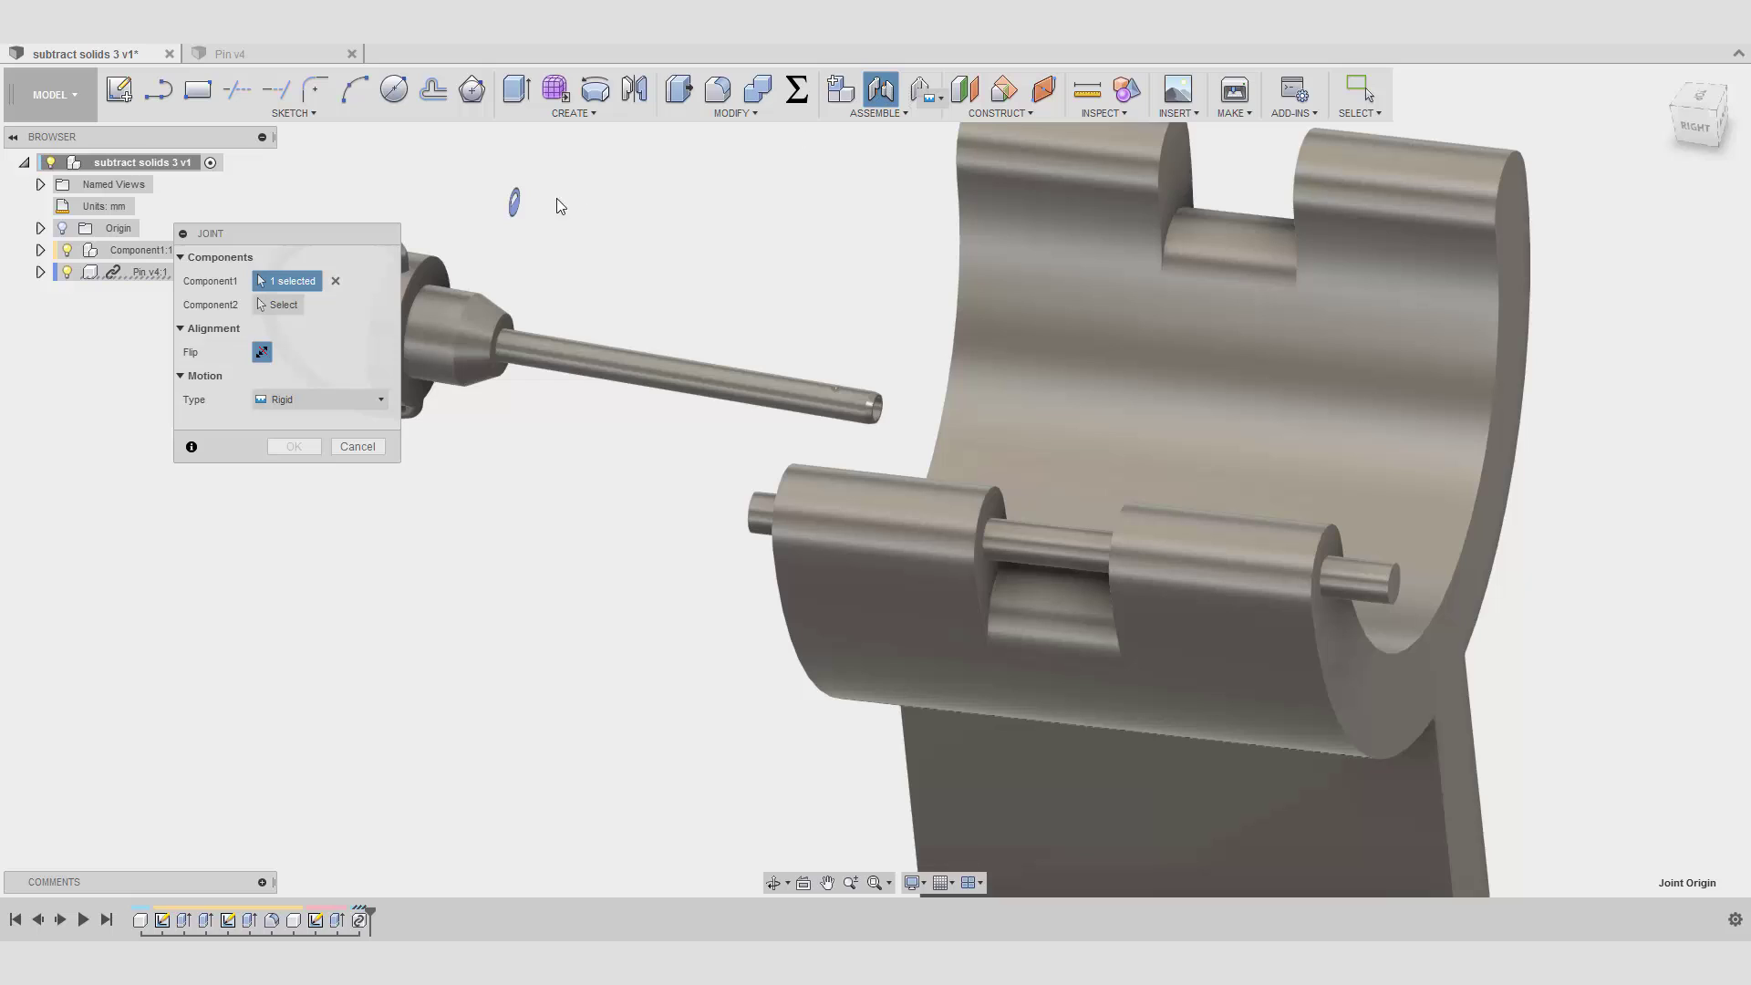
pyautogui.moveTo(337, 240); pyautogui.dragTo(241, 332)
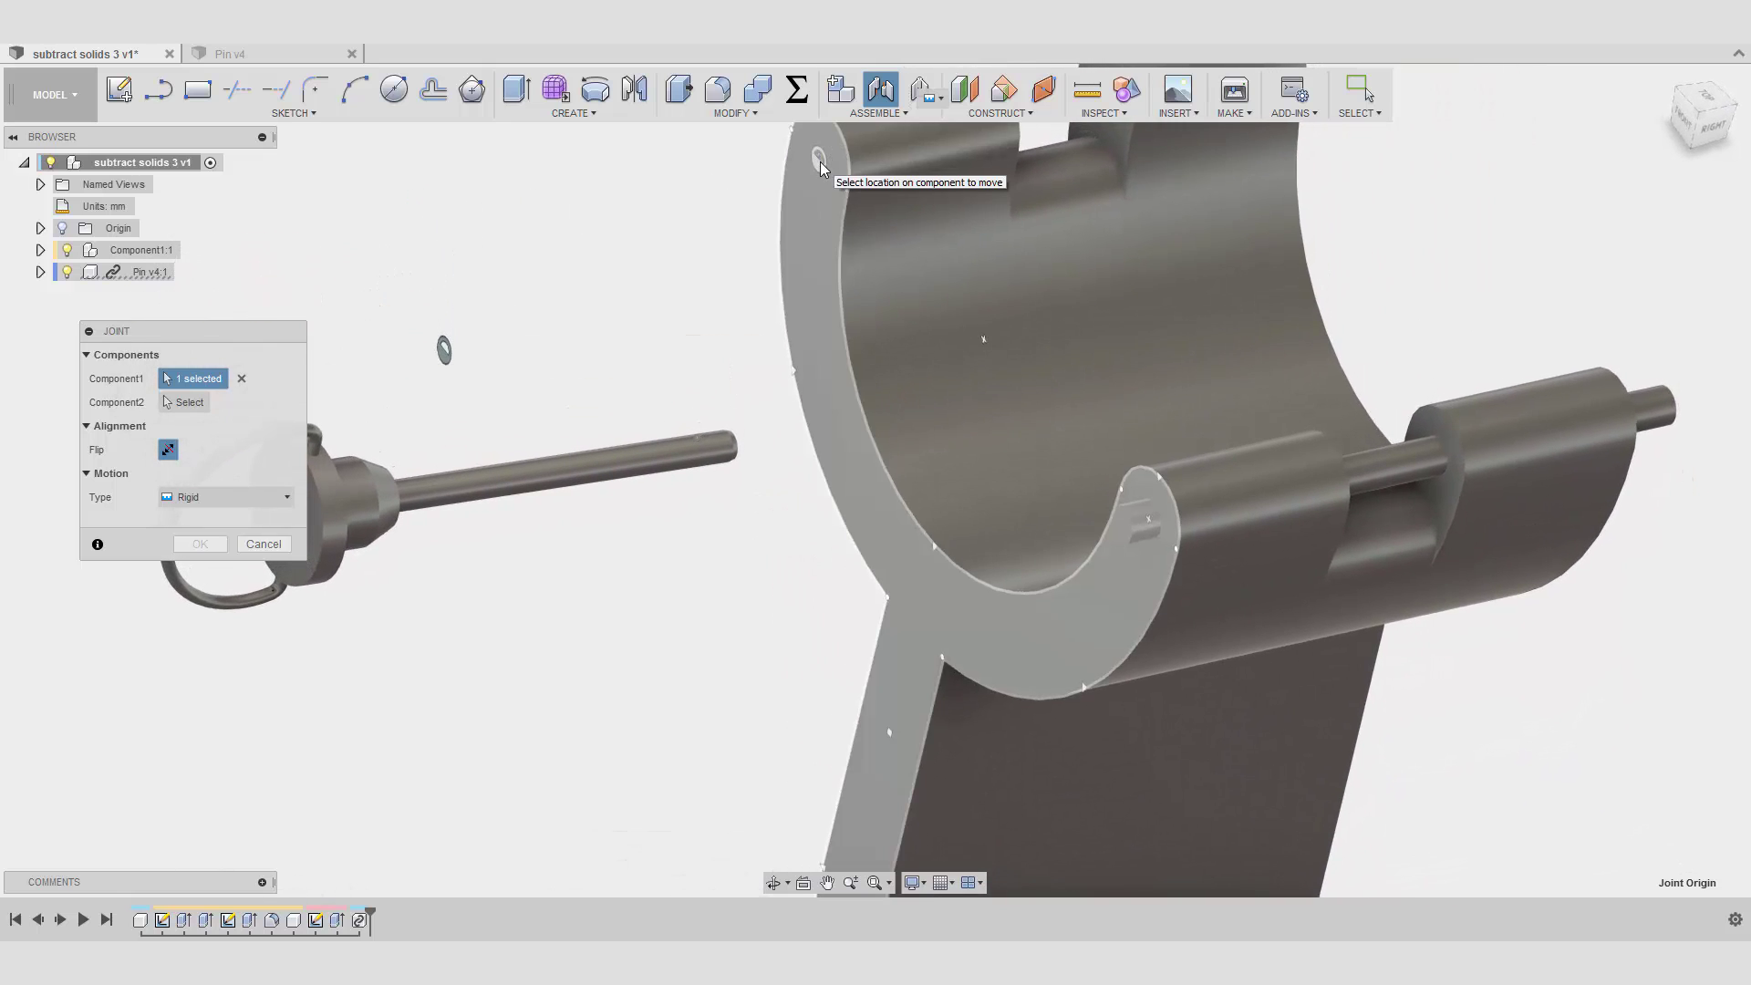
pyautogui.click(819, 161)
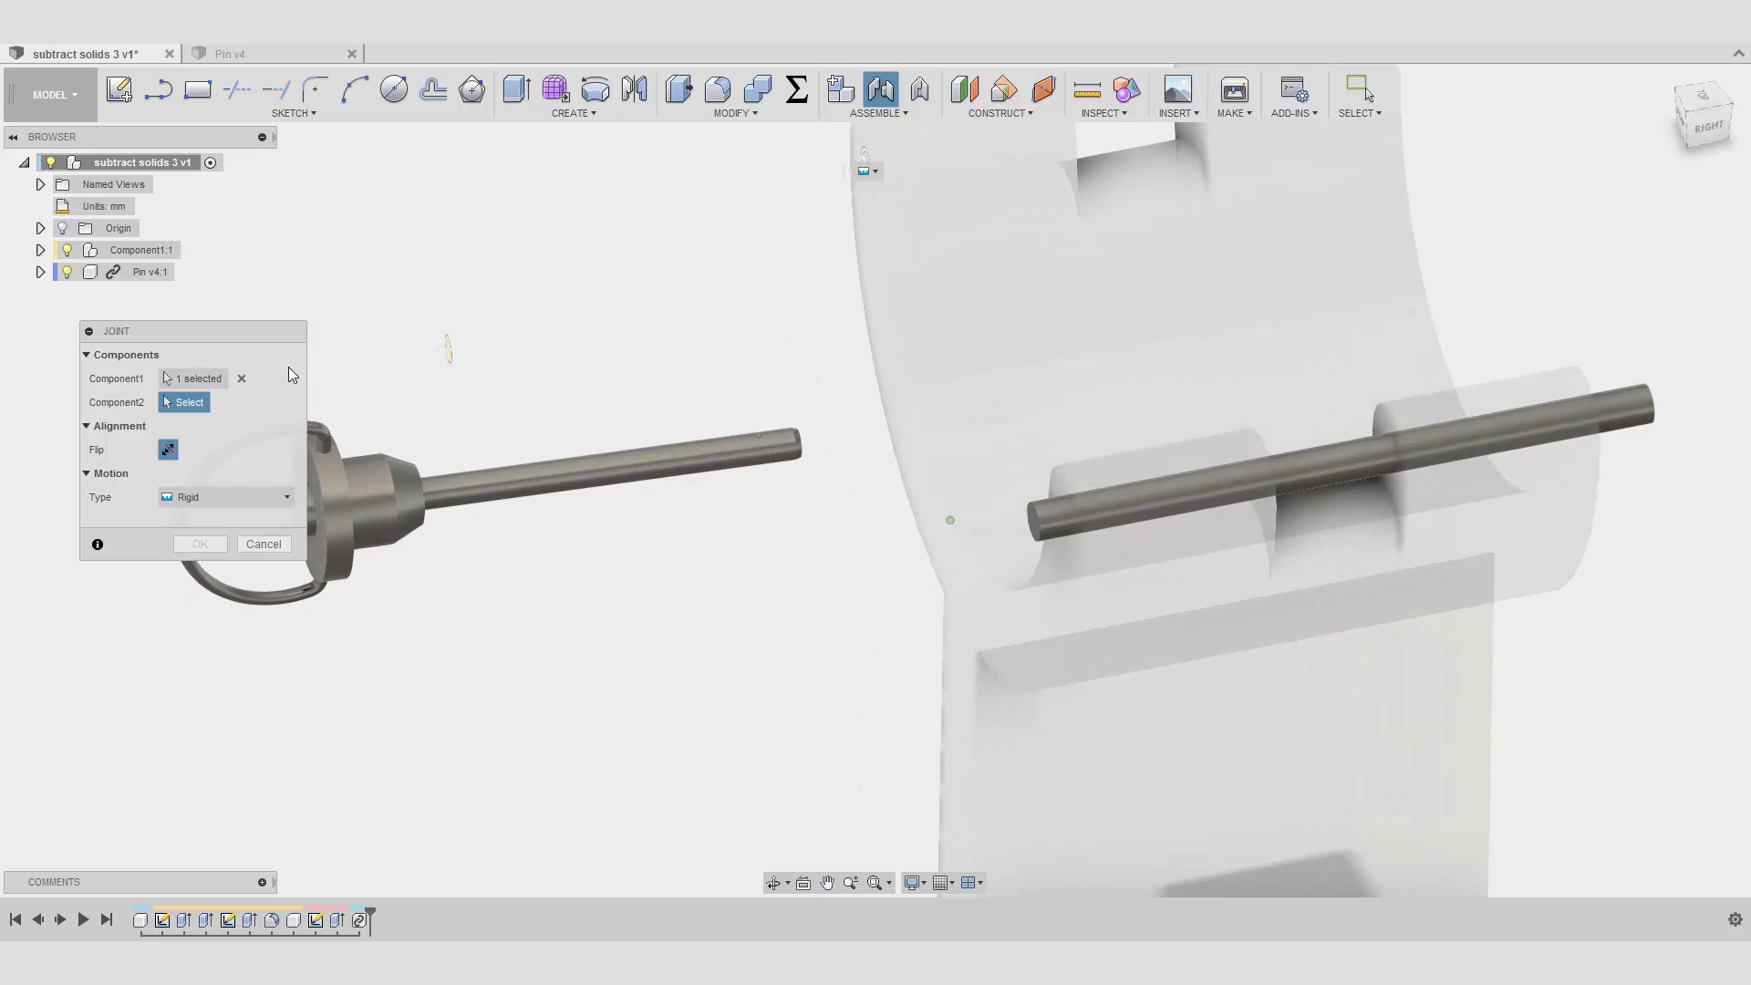
pyautogui.click(246, 376)
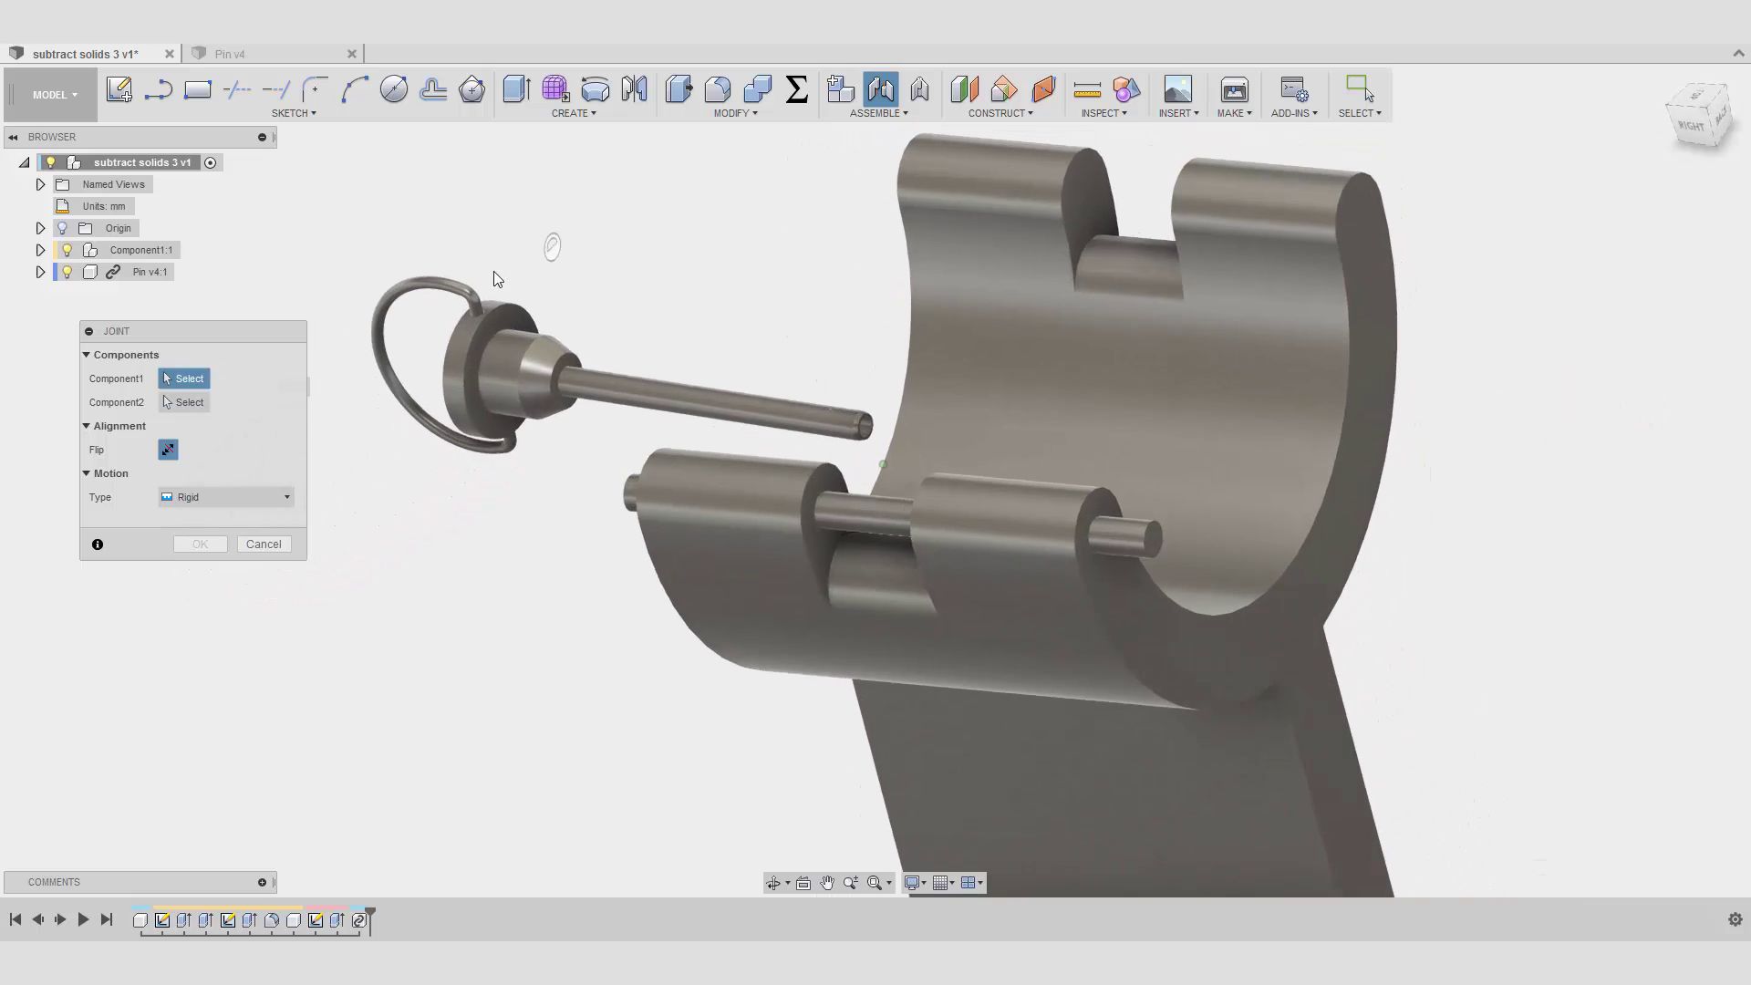
pyautogui.click(533, 255)
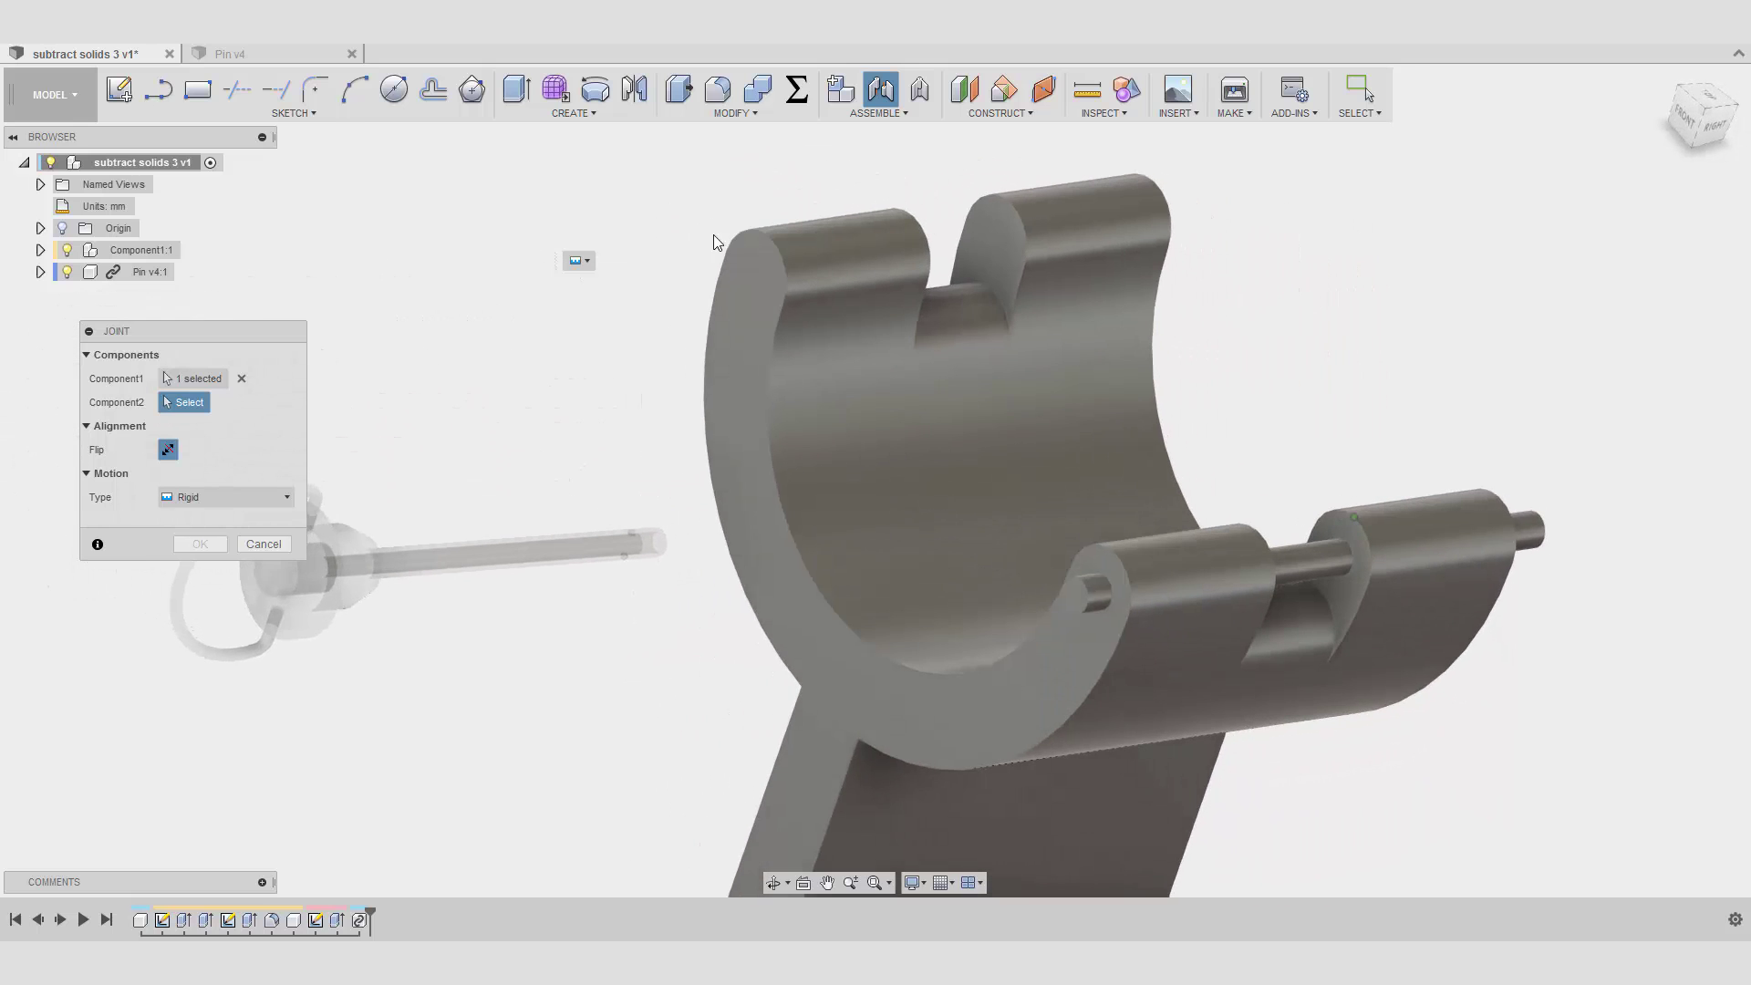
pyautogui.click(749, 277)
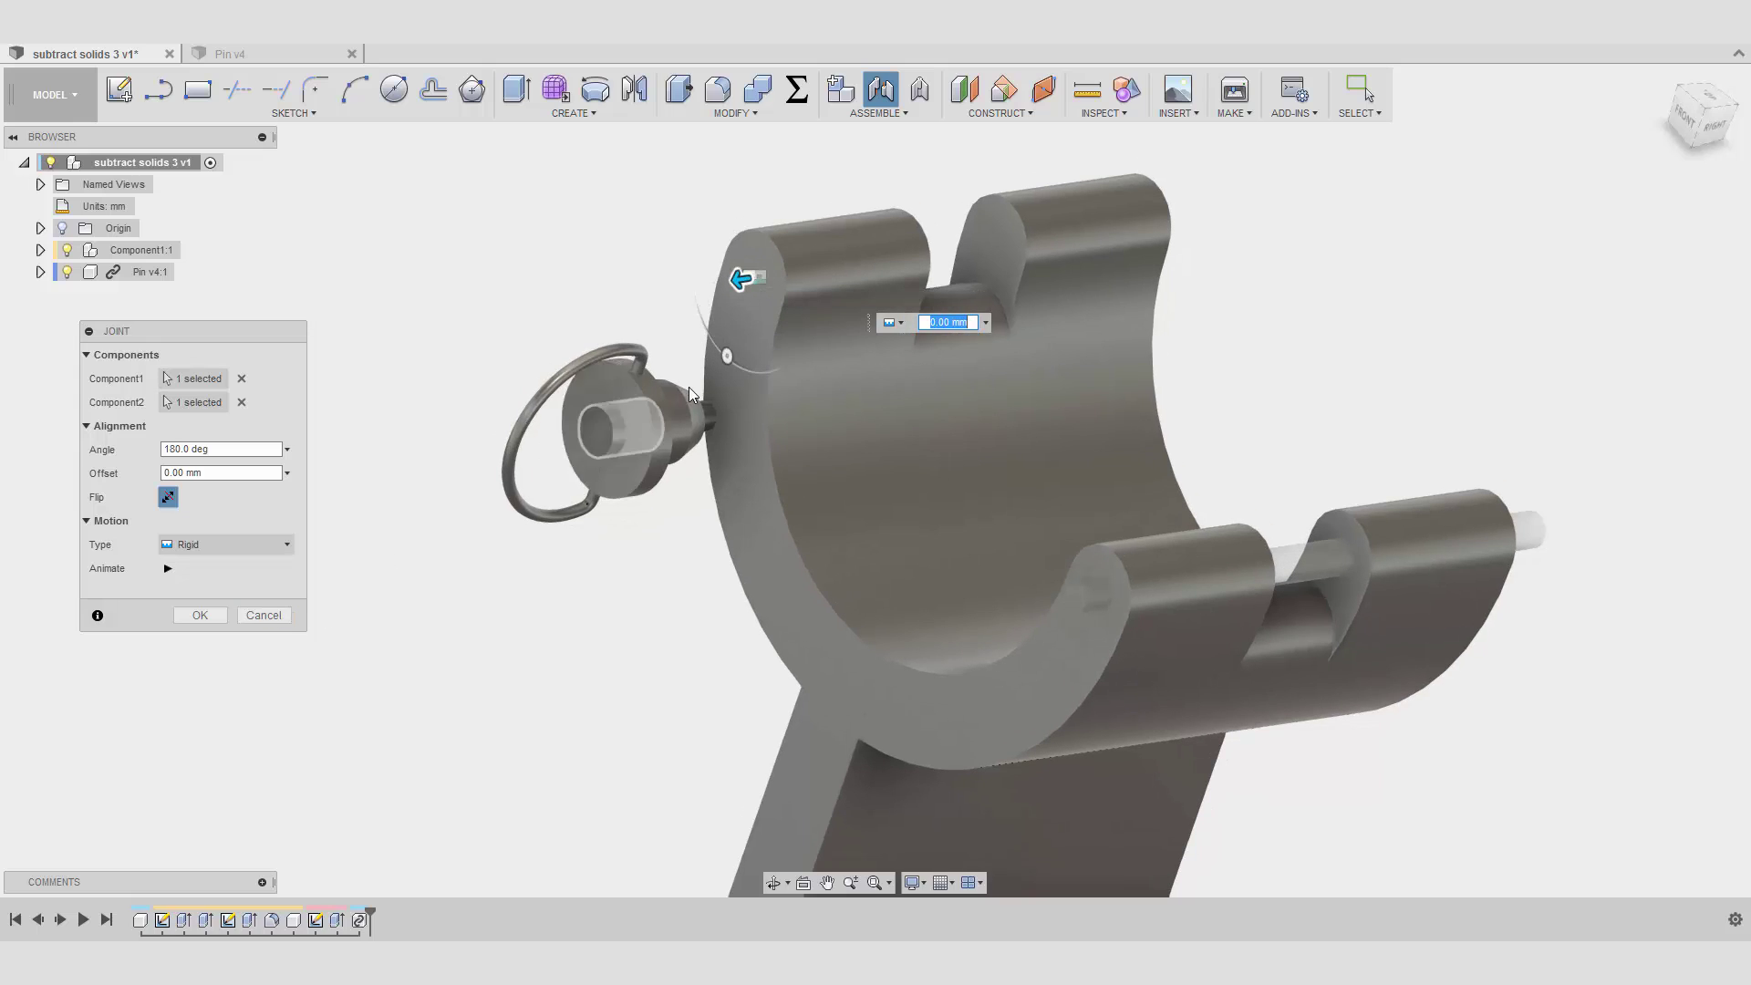
pyautogui.moveTo(727, 355); pyautogui.dragTo(615, 321)
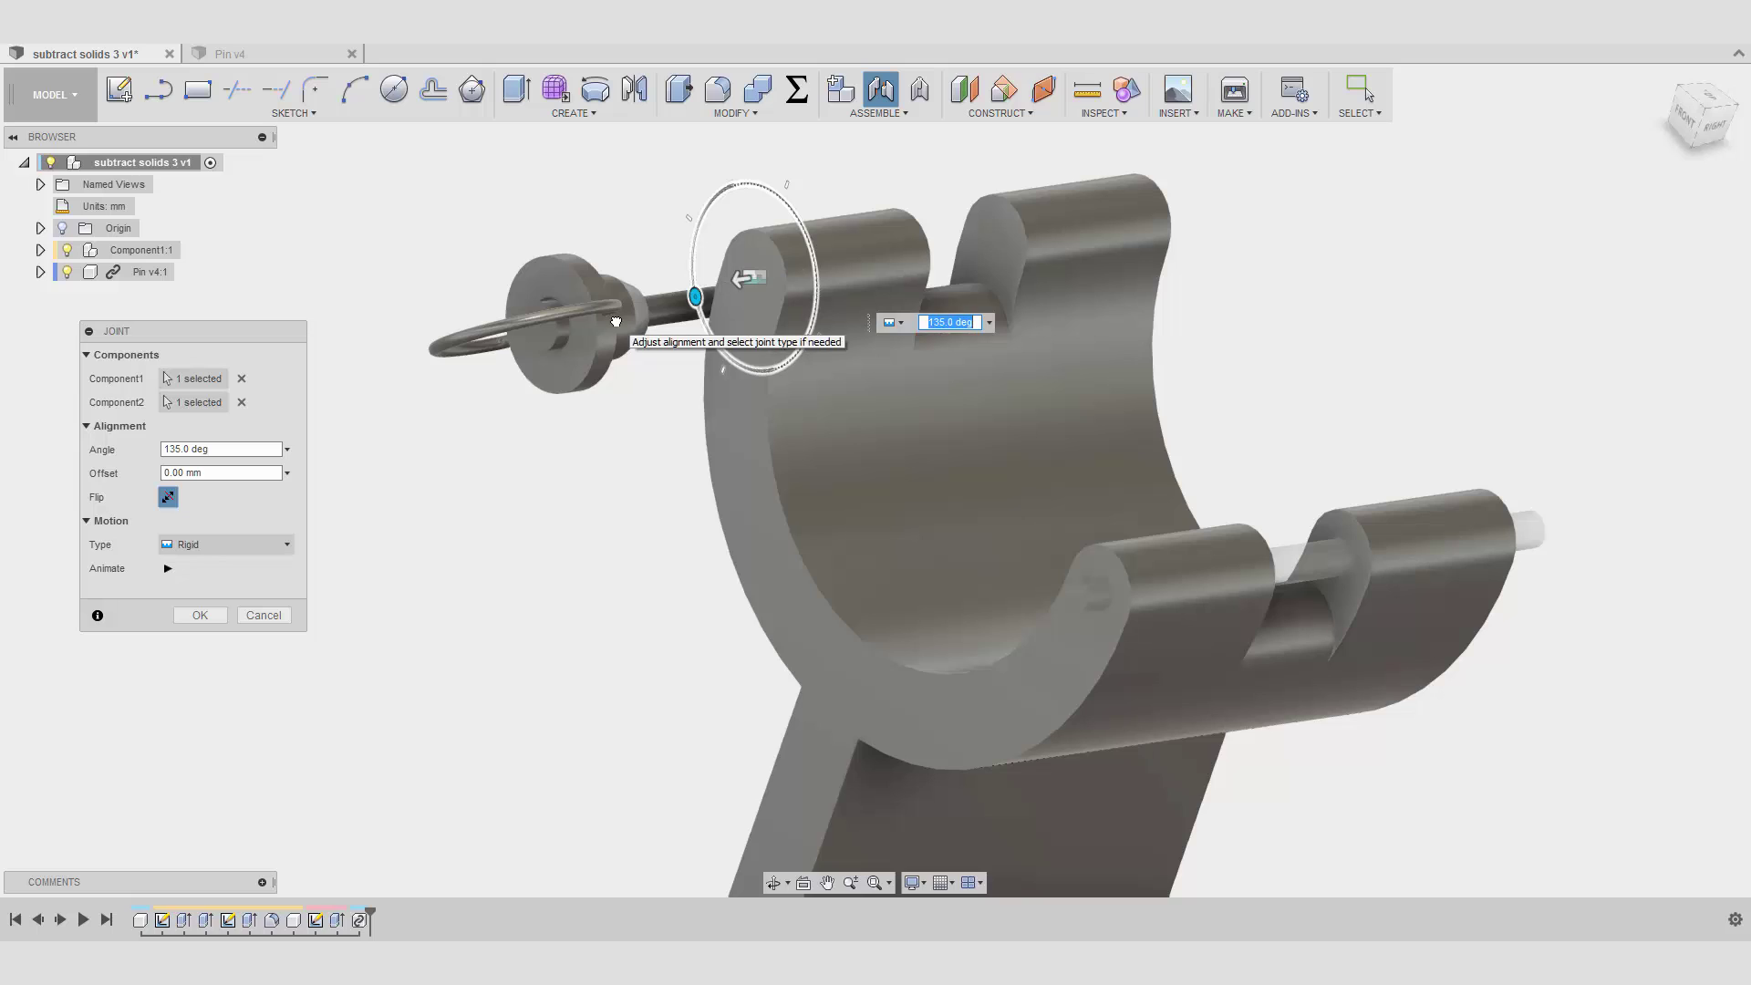
pyautogui.click(258, 616)
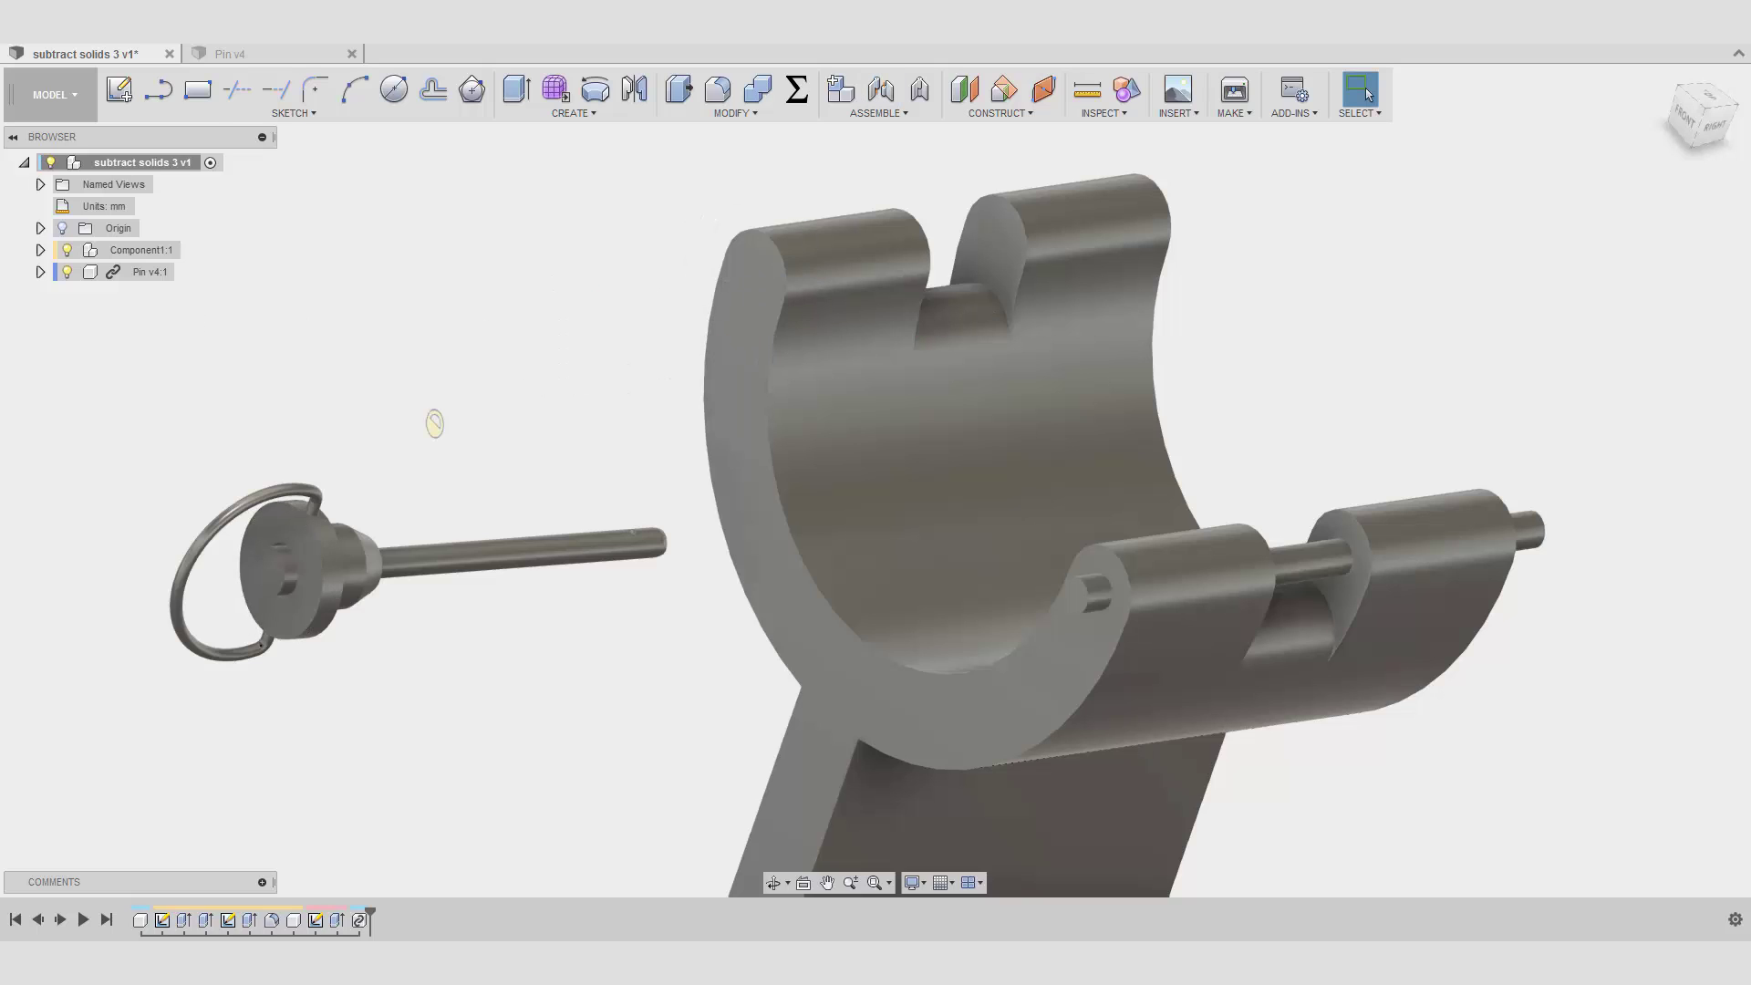
# - Check the Pin v4 design, then break Pin v4:1's link from the assembly browser
pyautogui.click(242, 54)
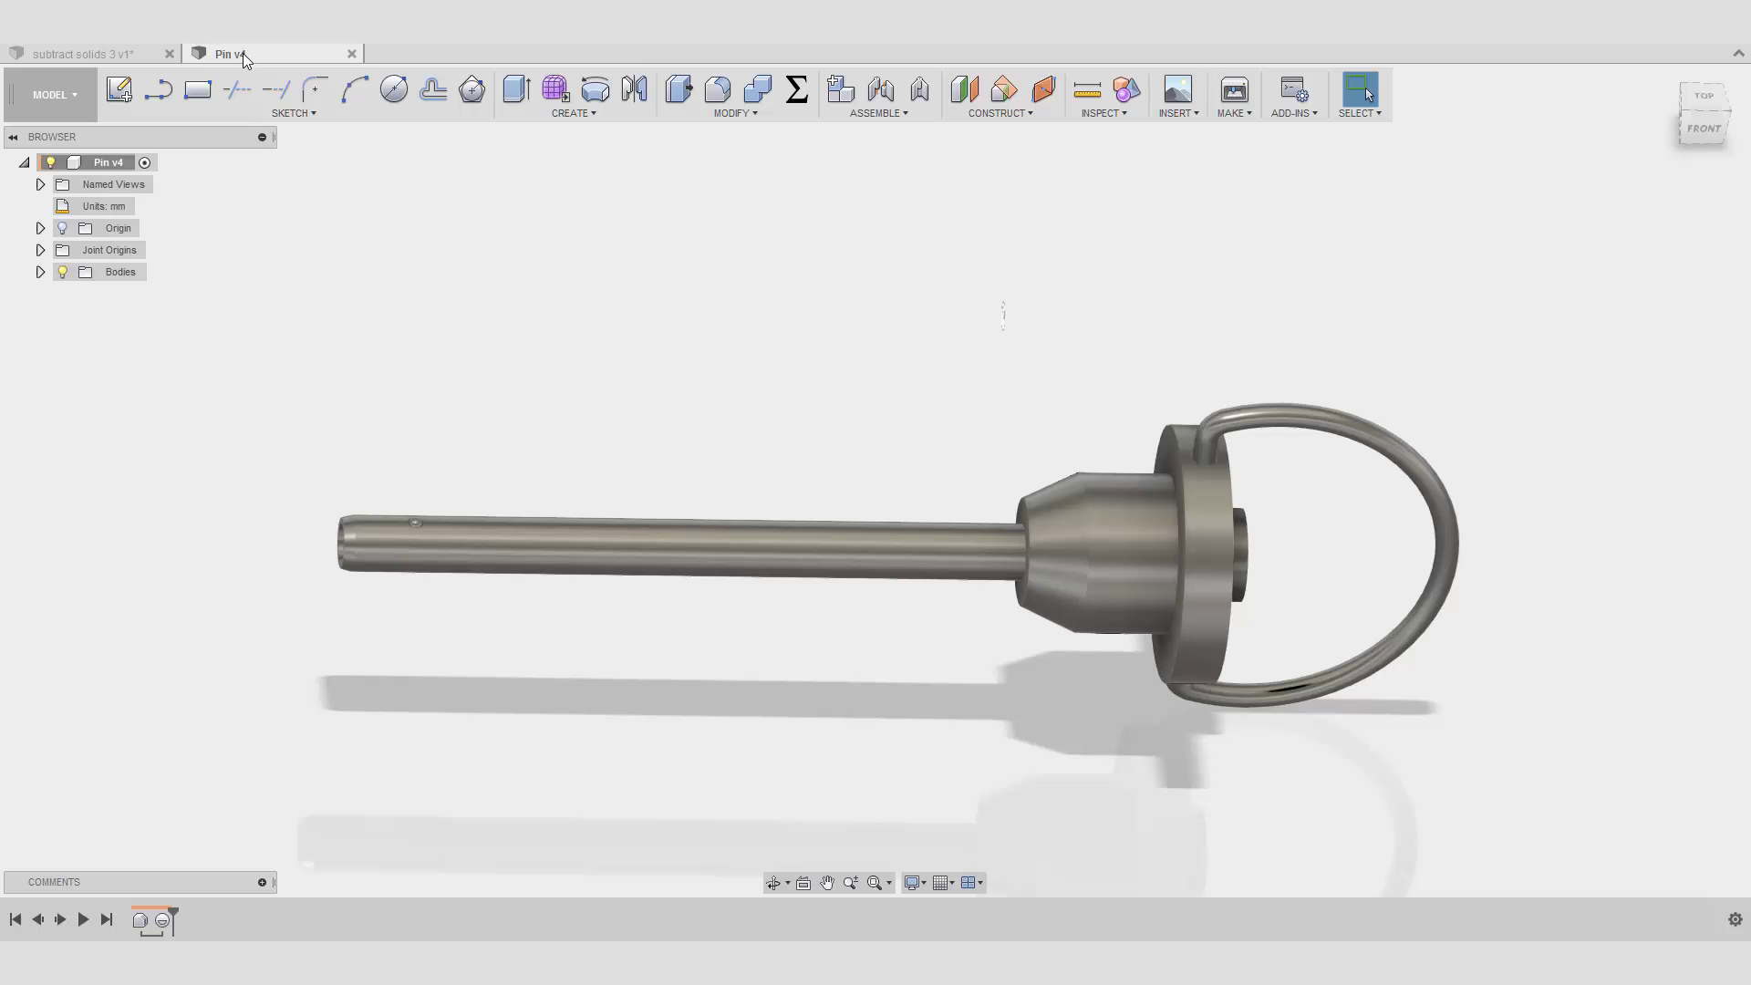
pyautogui.click(134, 53)
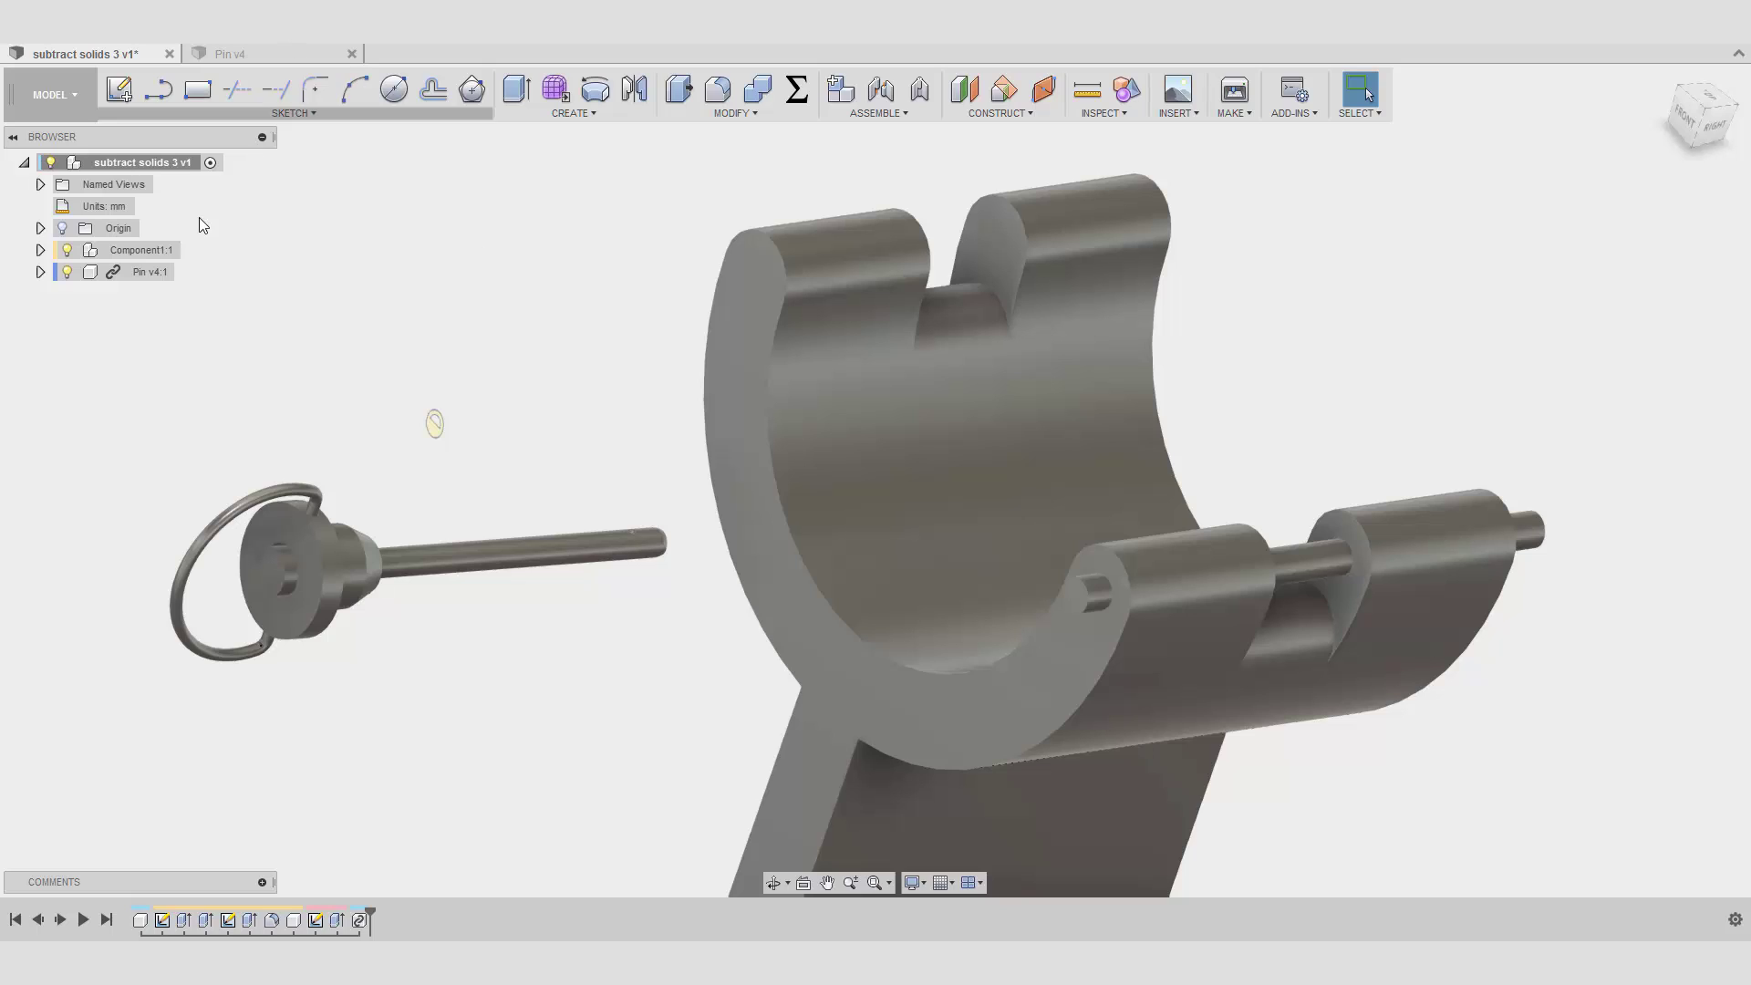
pyautogui.rightClick(139, 276)
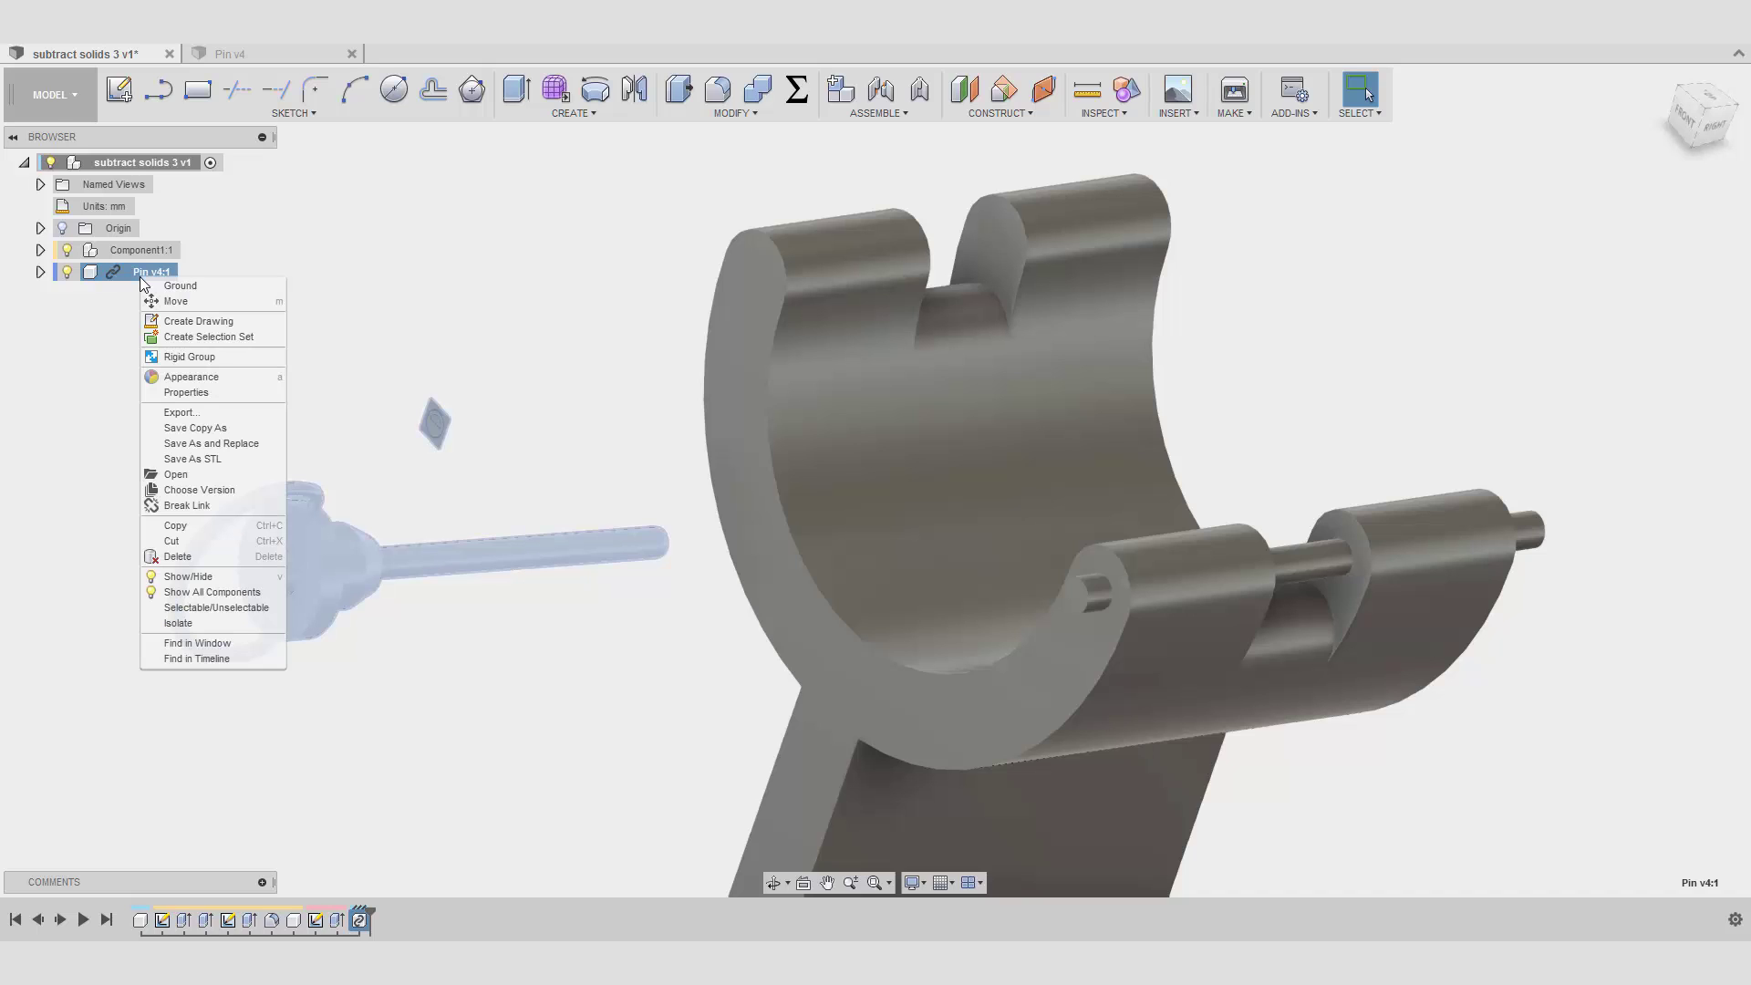
pyautogui.click(224, 503)
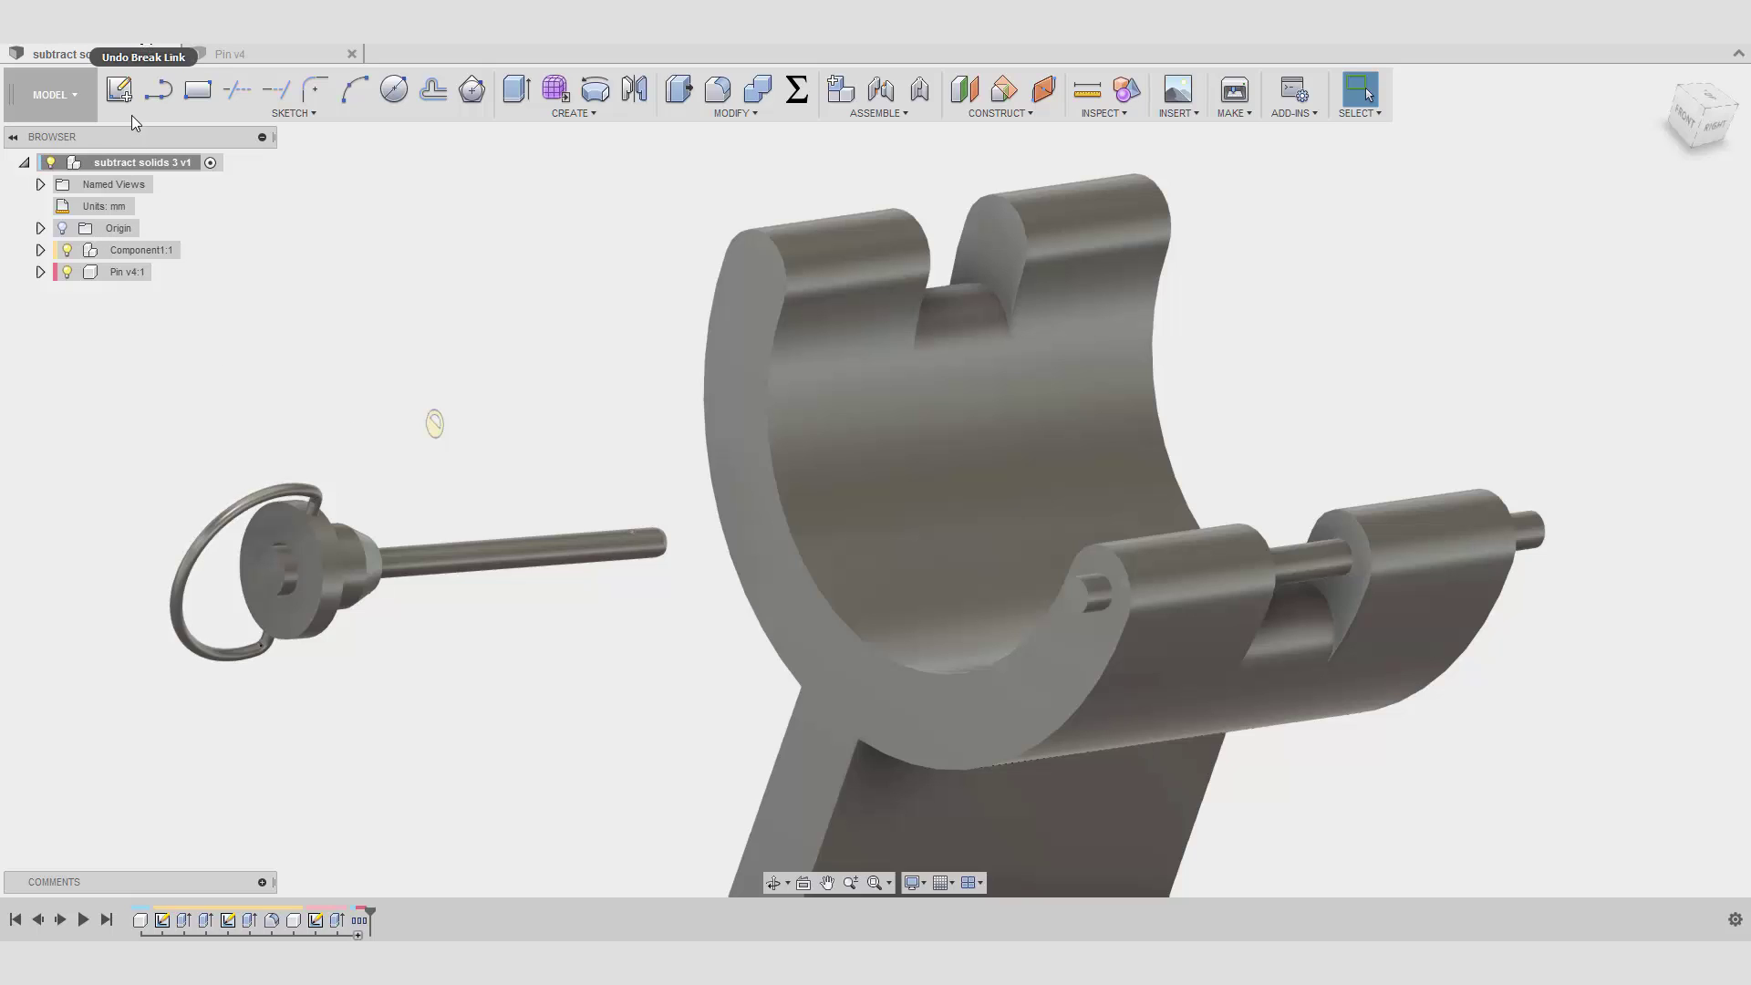
# - Expand Pin v4:1 in the browser to reveal its Joint Origins folder
pyautogui.rightClick(122, 276)
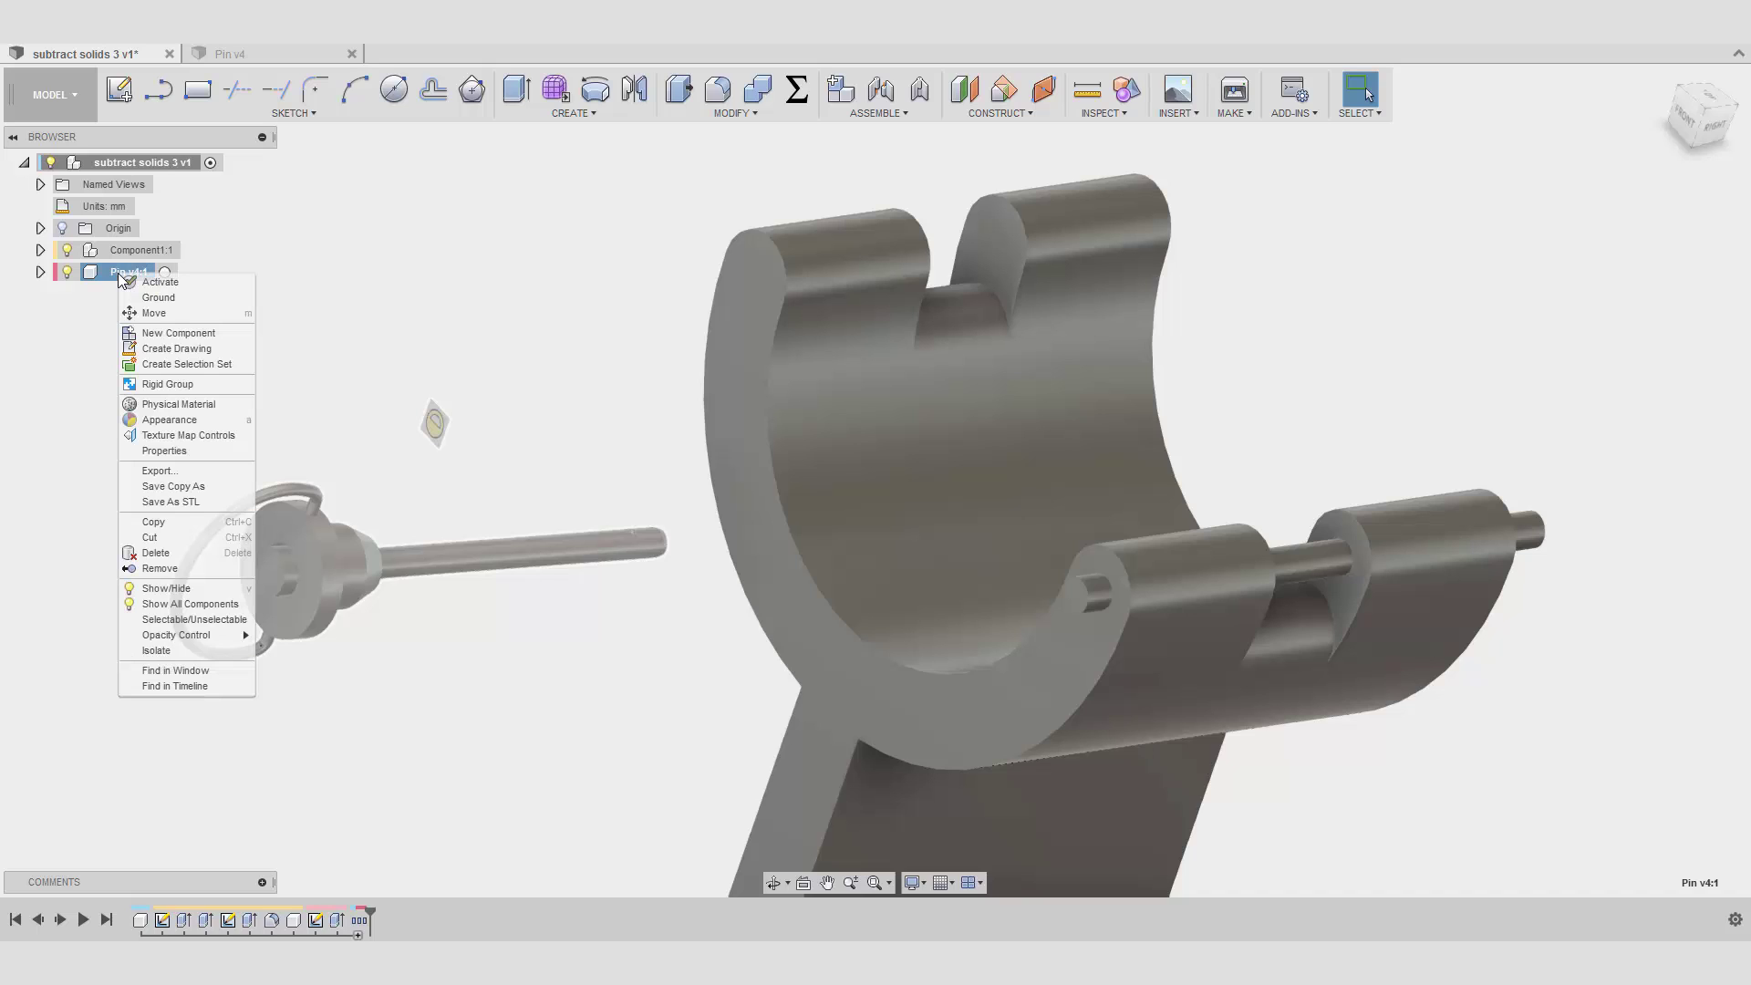
pyautogui.click(343, 281)
pyautogui.click(40, 273)
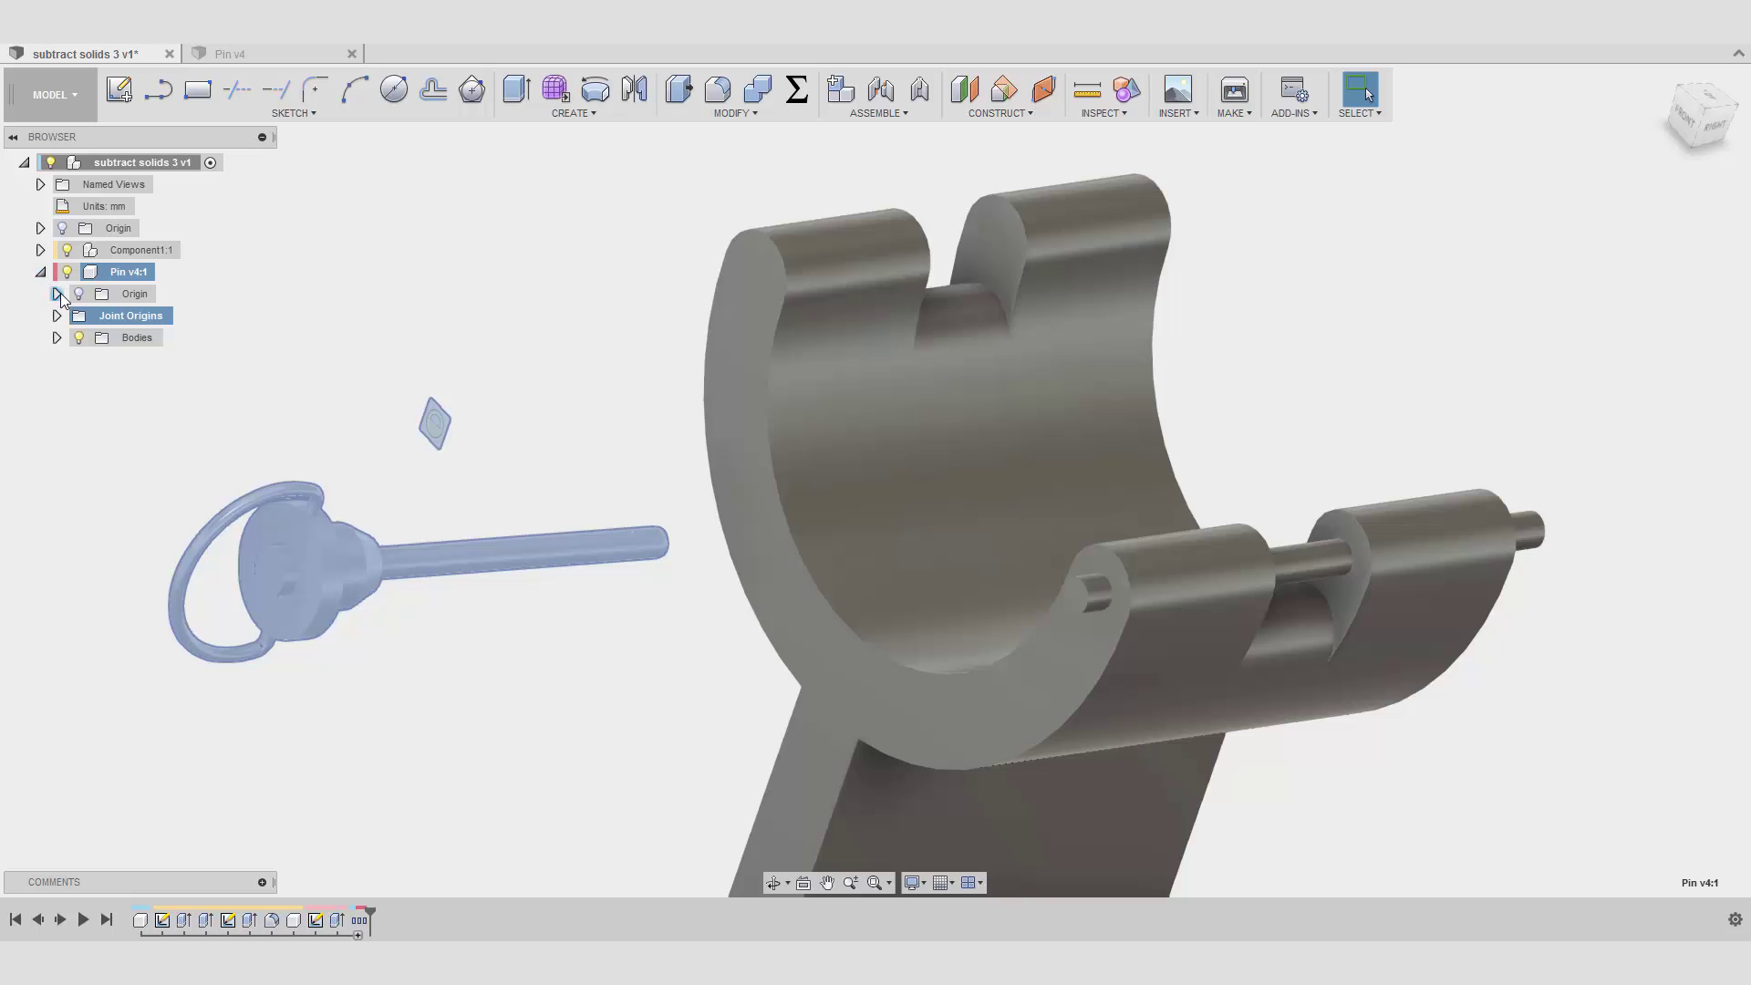
pyautogui.click(57, 294)
pyautogui.click(56, 294)
pyautogui.click(56, 316)
# - Delete the pin's Joint Origin2 and check the pin from the other side
pyautogui.click(170, 338)
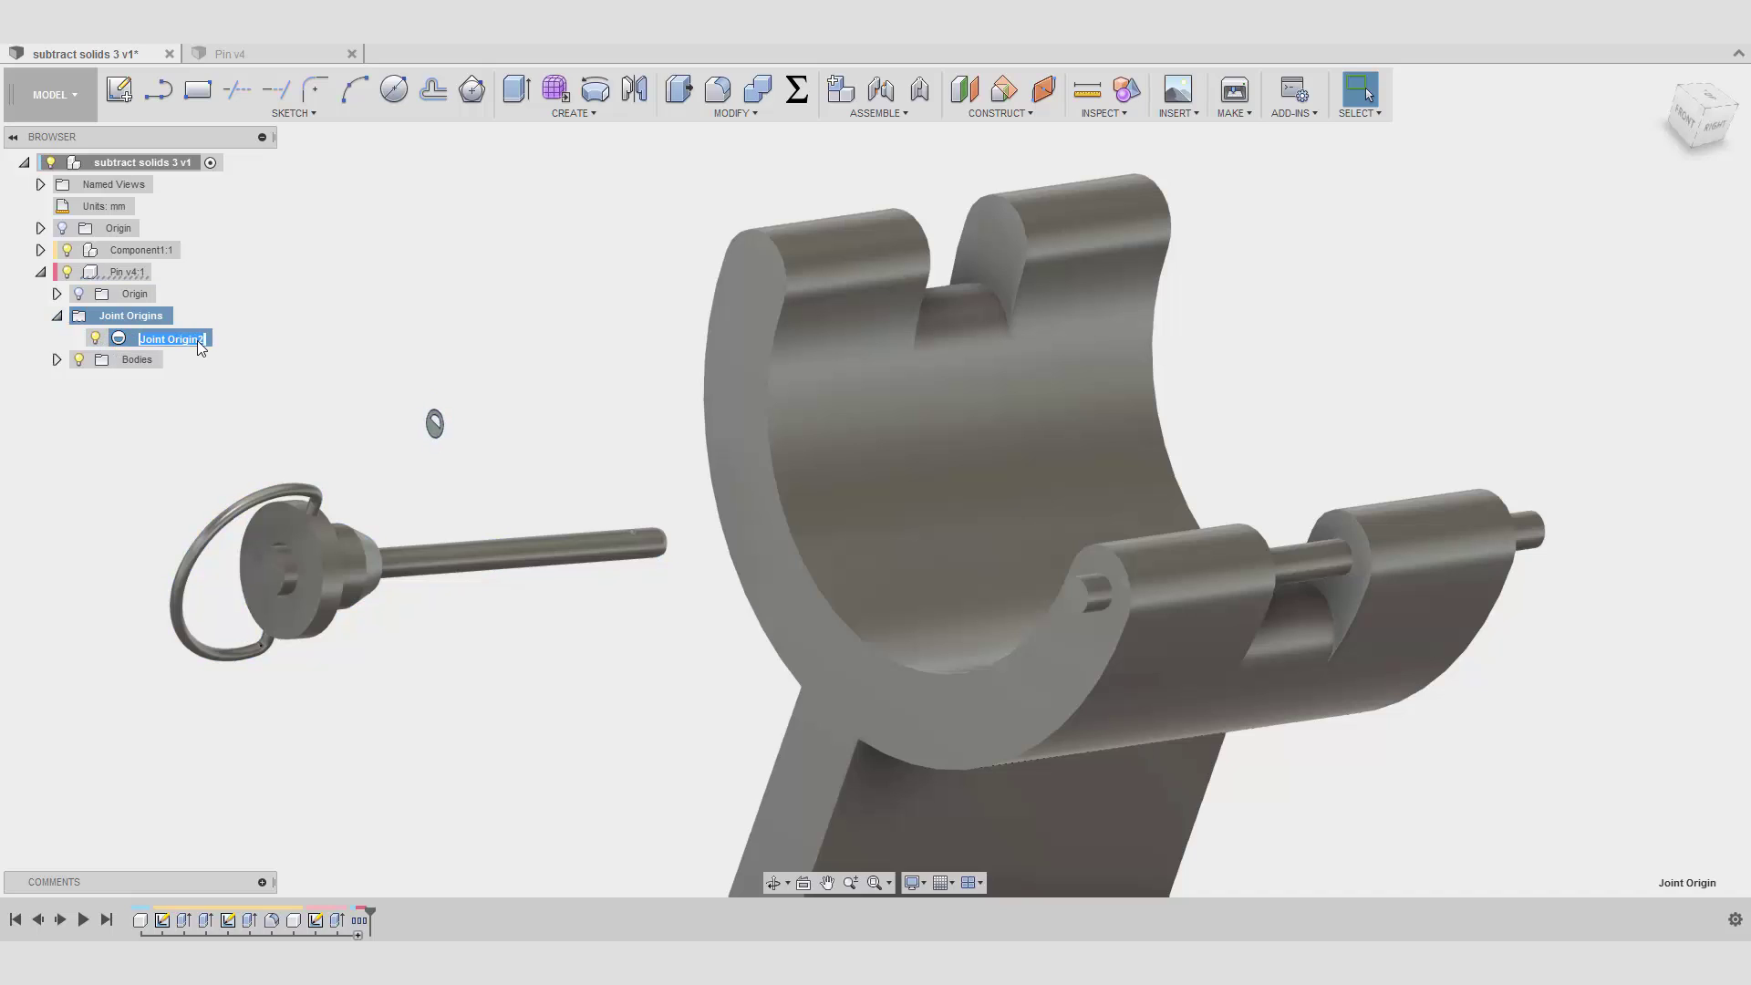
pyautogui.click(282, 343)
pyautogui.rightClick(165, 340)
pyautogui.click(202, 382)
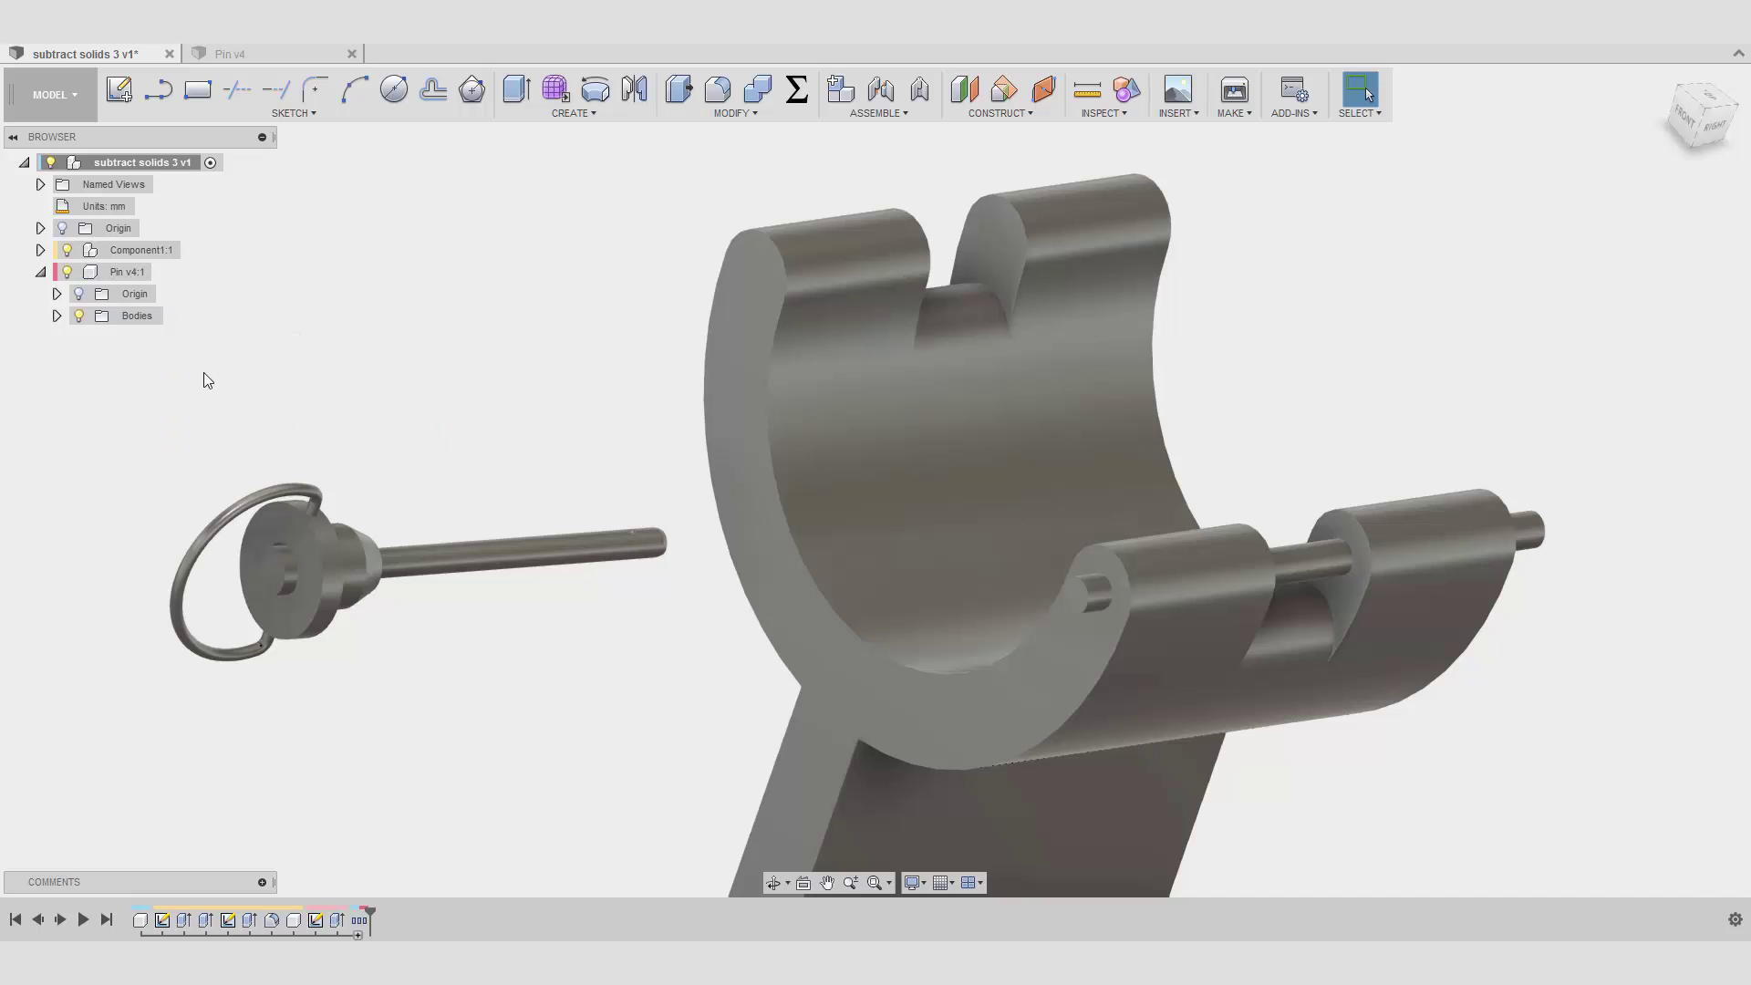
pyautogui.keyDown('shift'); pyautogui.moveTo(463, 423); pyautogui.dragTo(681, 232, button='middle'); pyautogui.keyUp('shift')
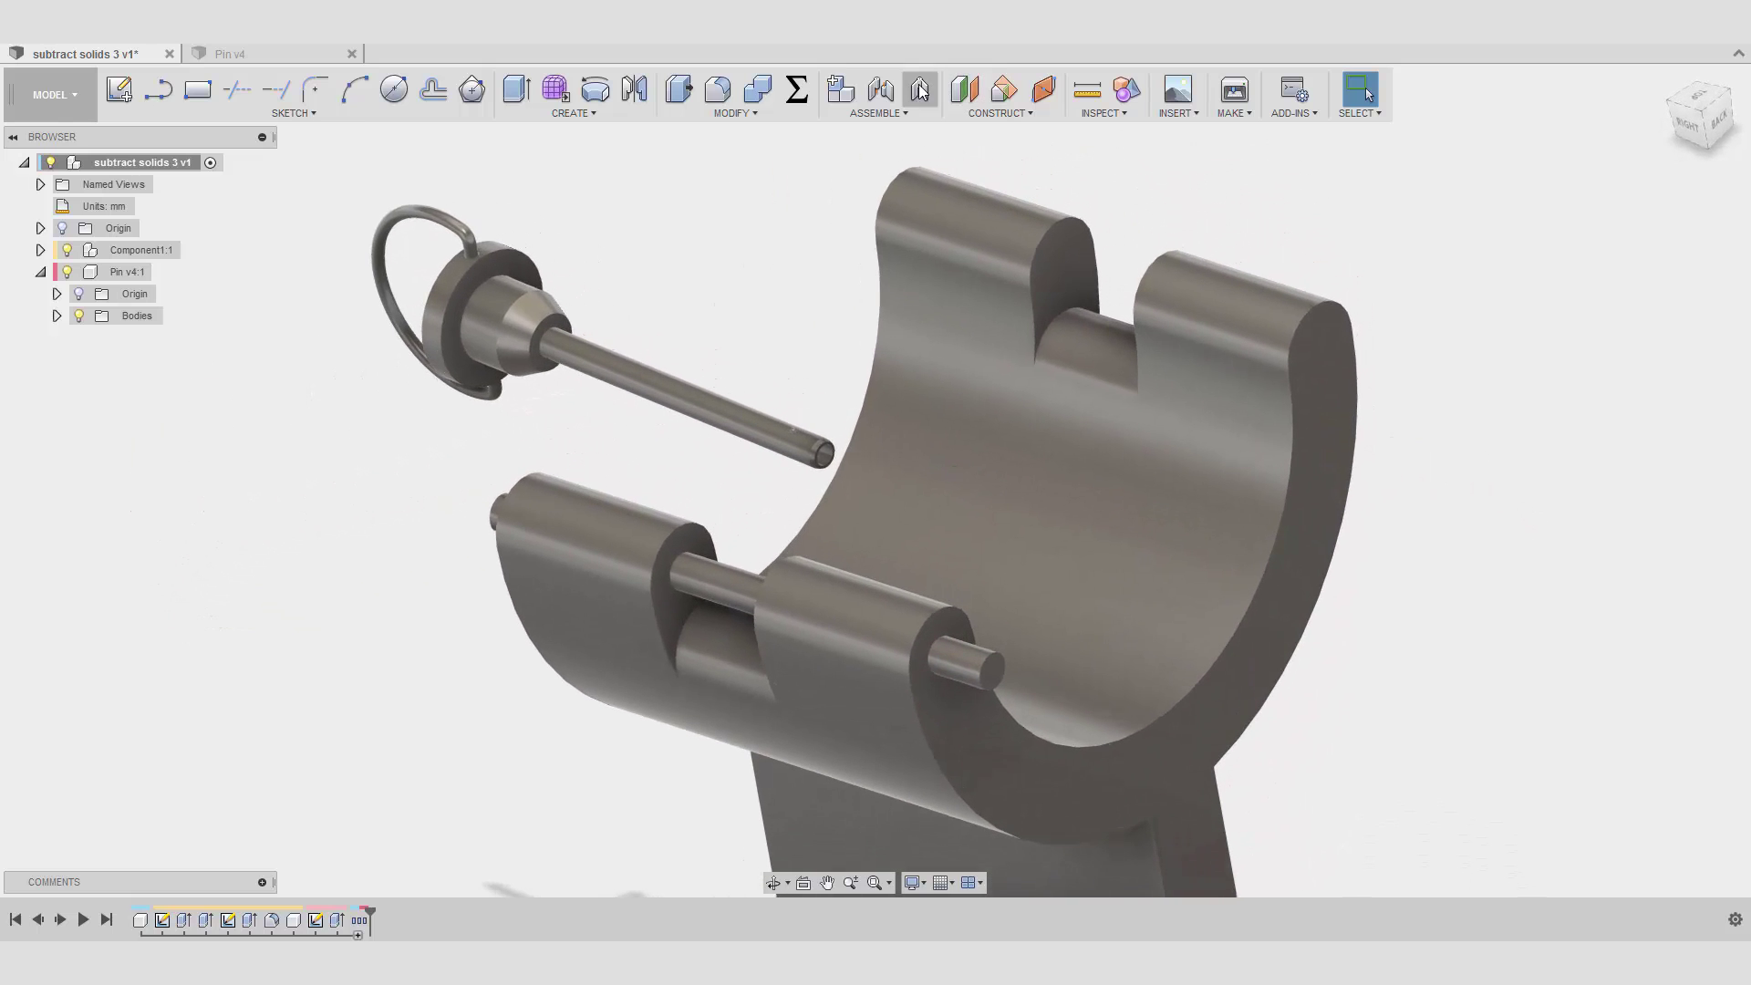
# - Create Joint Origin3 on the pin's shaft, offset 20 mm in Y and -15 mm in Z
pyautogui.click(885, 114)
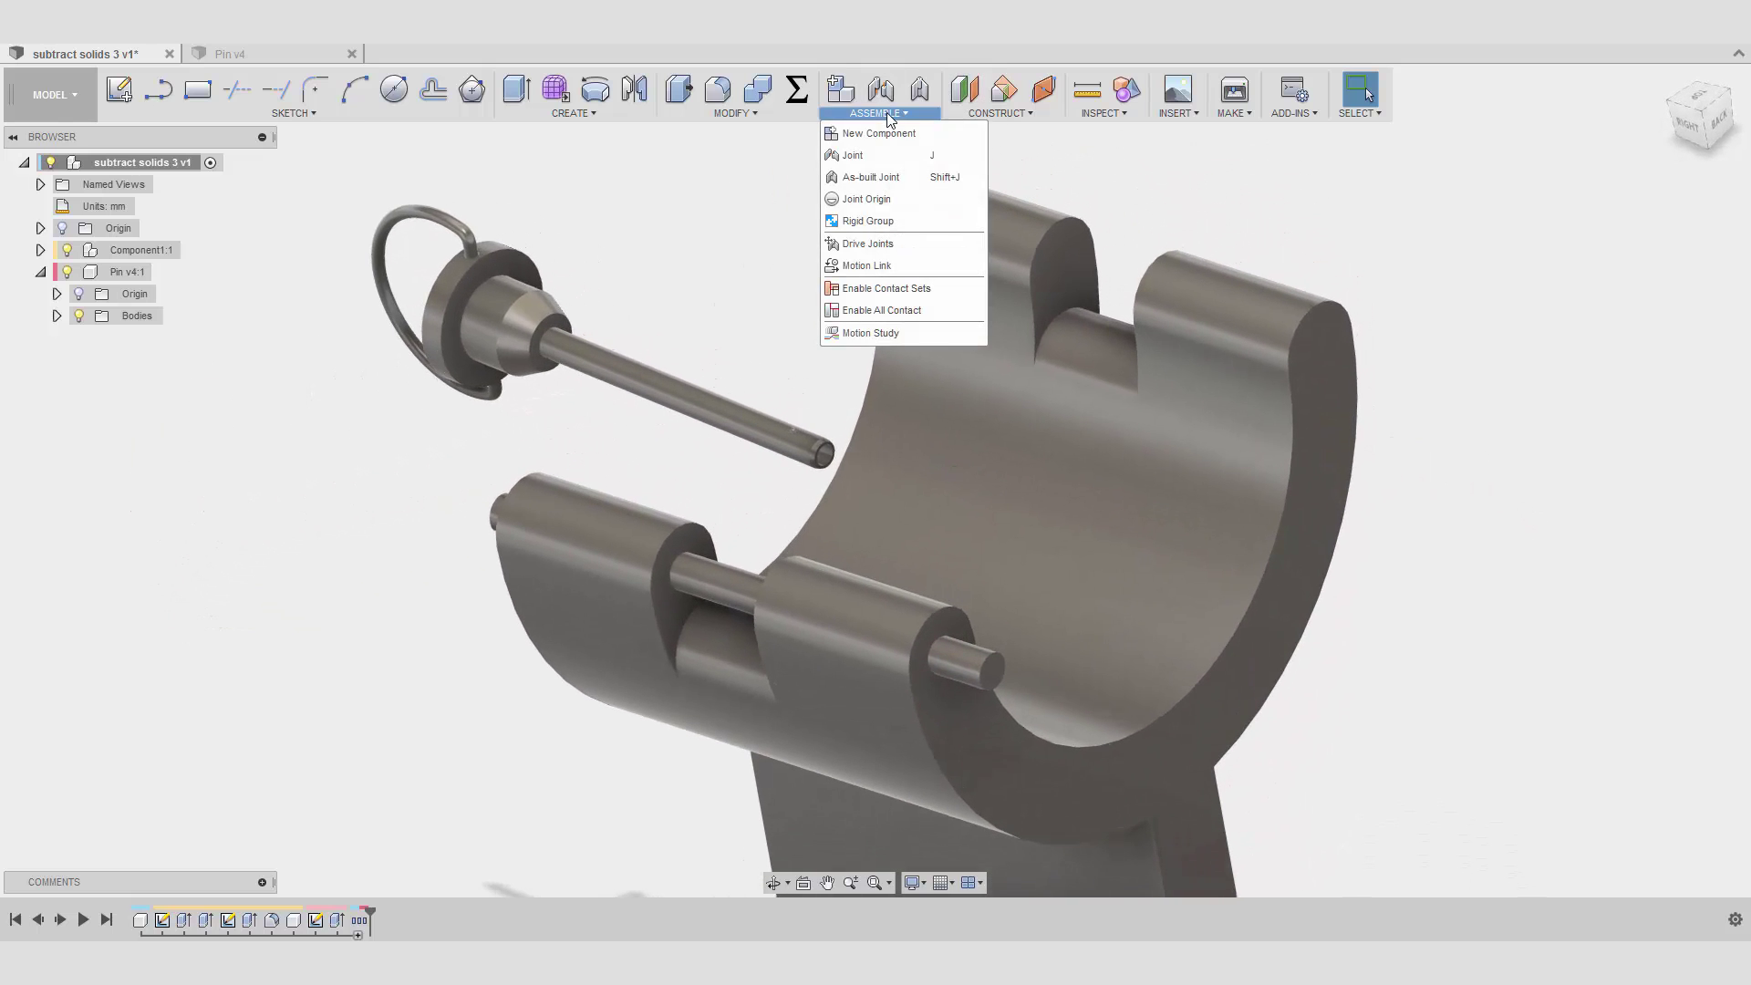
pyautogui.click(851, 201)
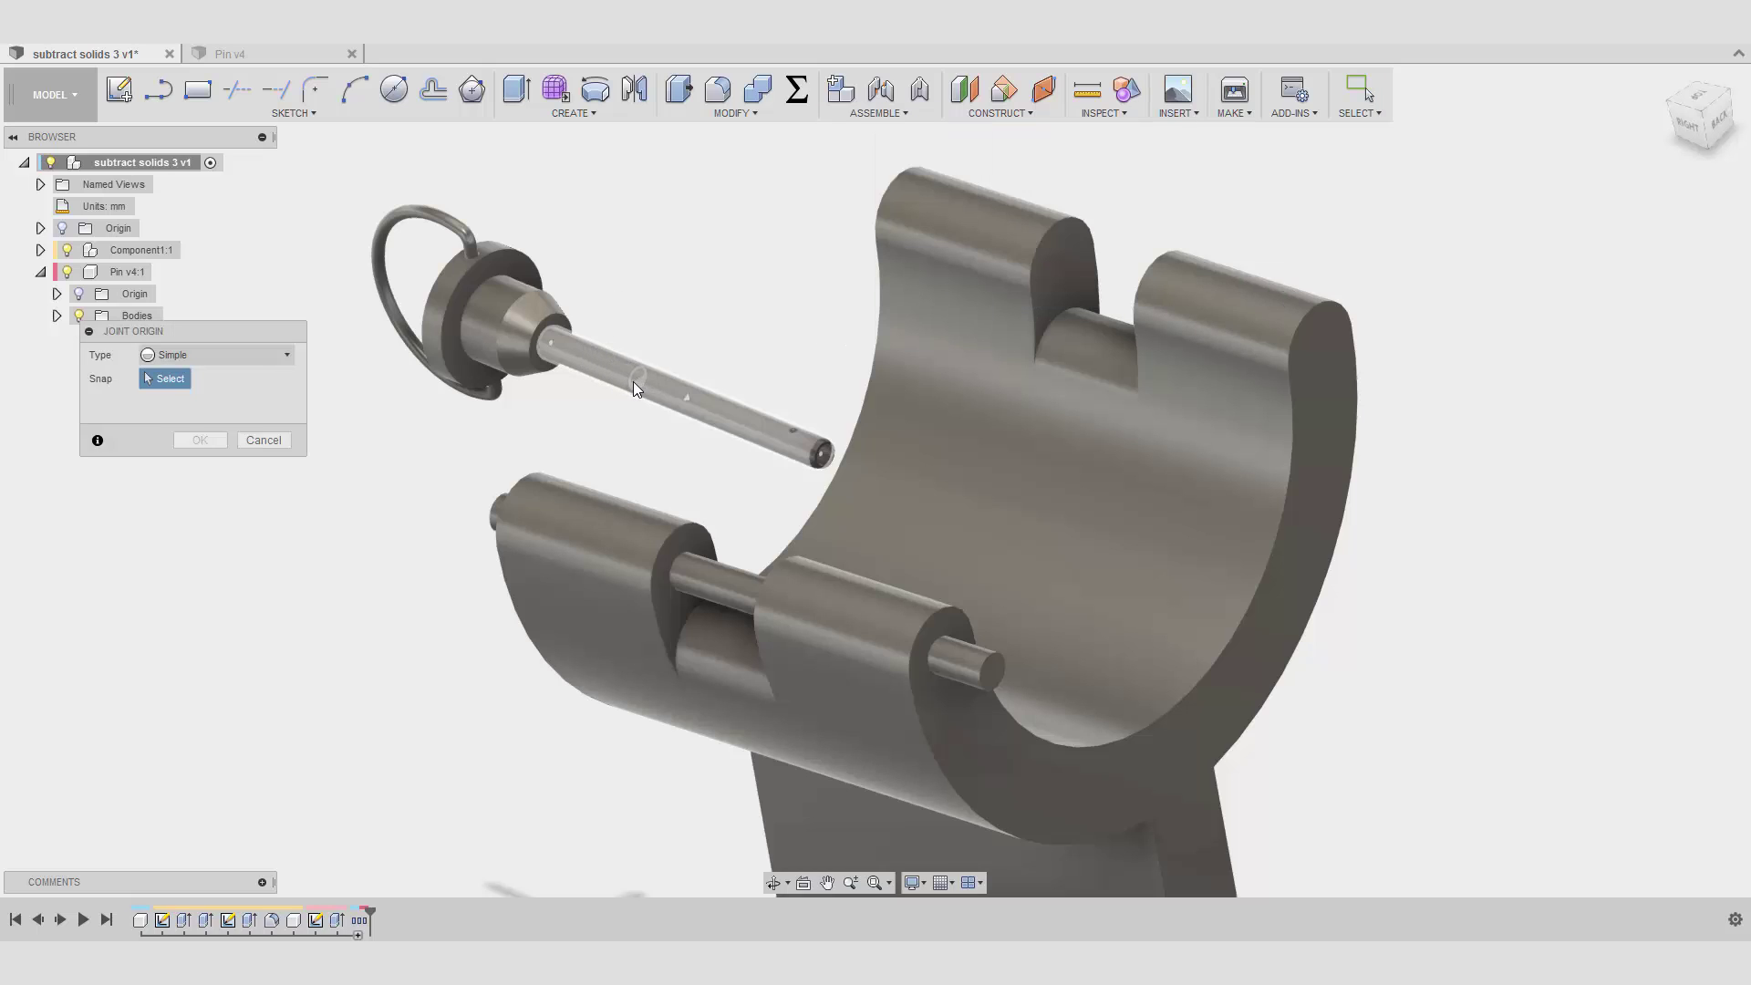
pyautogui.click(684, 398)
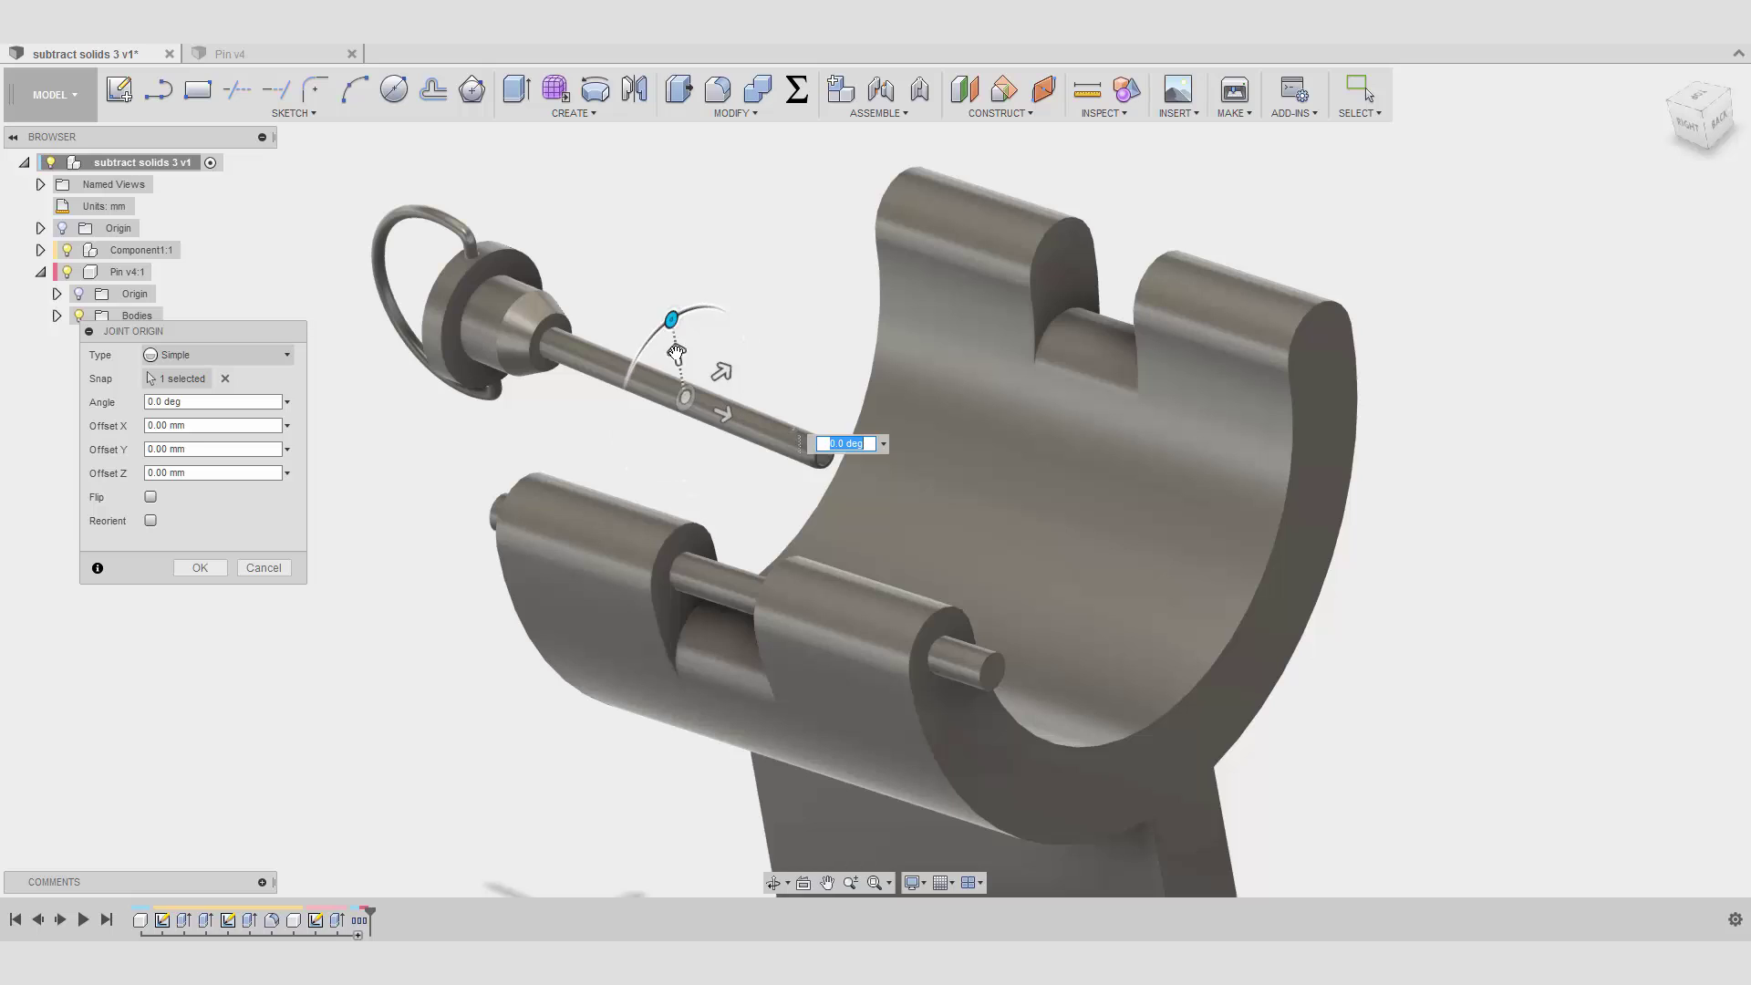
pyautogui.moveTo(676, 350); pyautogui.dragTo(657, 239)
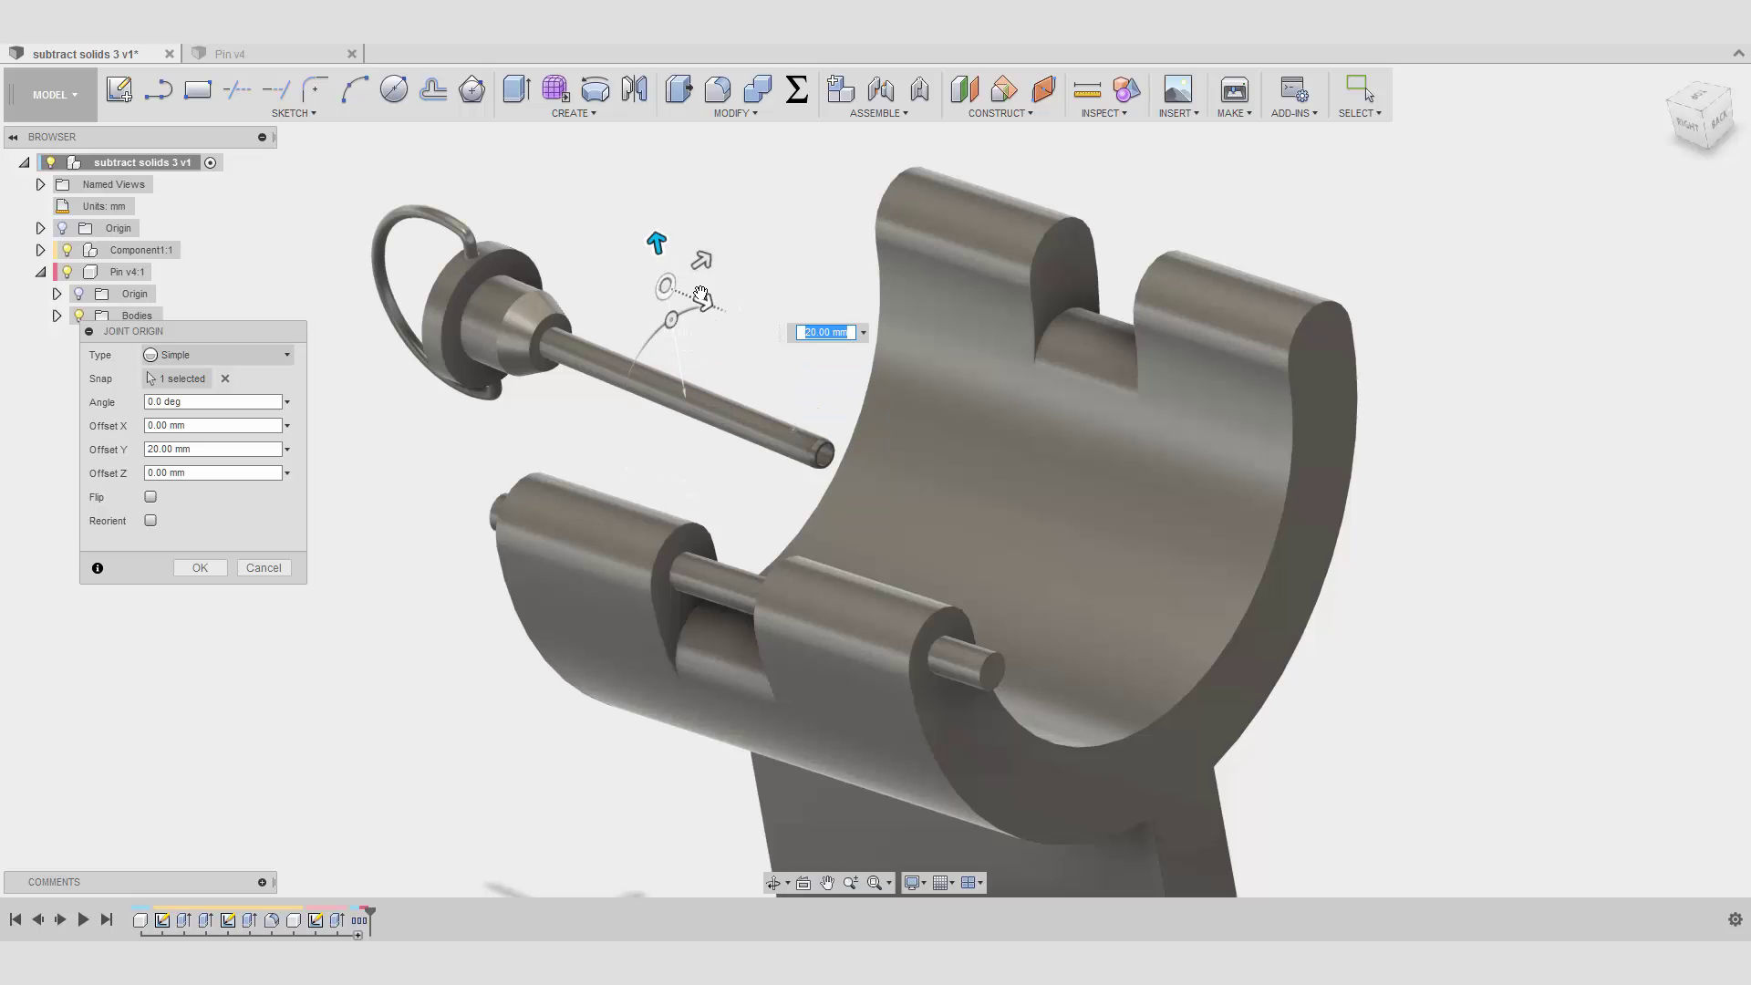
pyautogui.moveTo(707, 301); pyautogui.dragTo(632, 272)
pyautogui.click(206, 567)
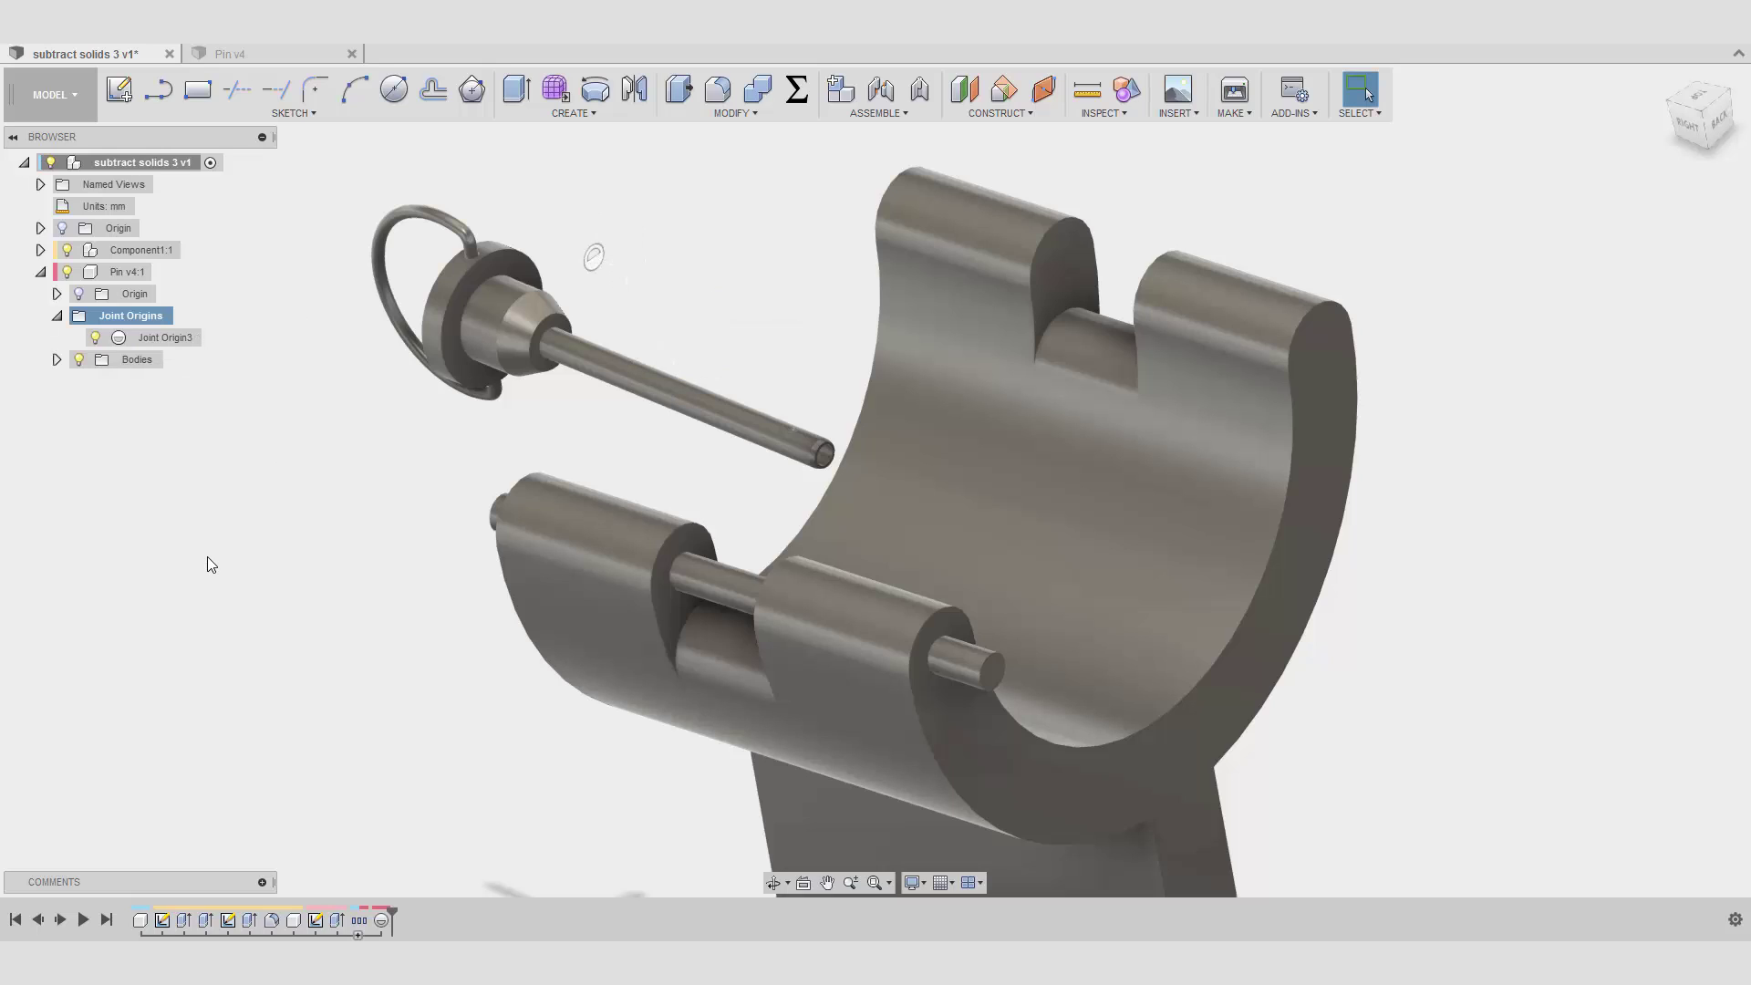
pyautogui.click(56, 315)
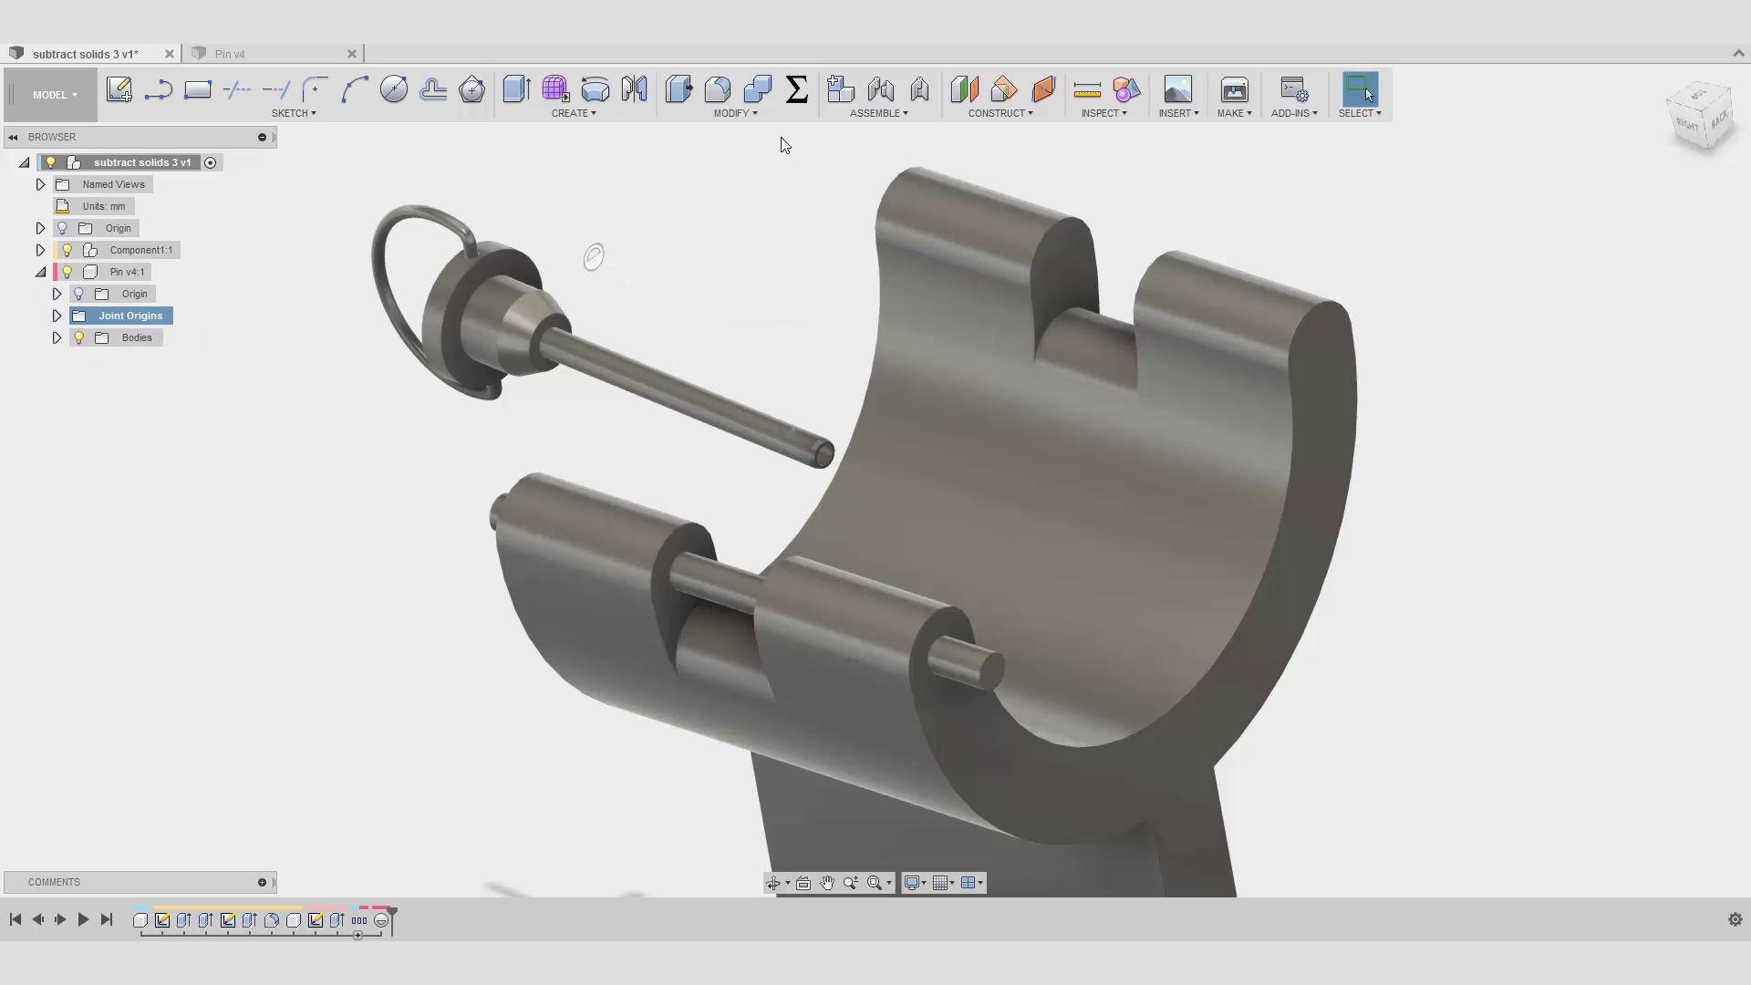
pyautogui.click(881, 89)
pyautogui.click(593, 262)
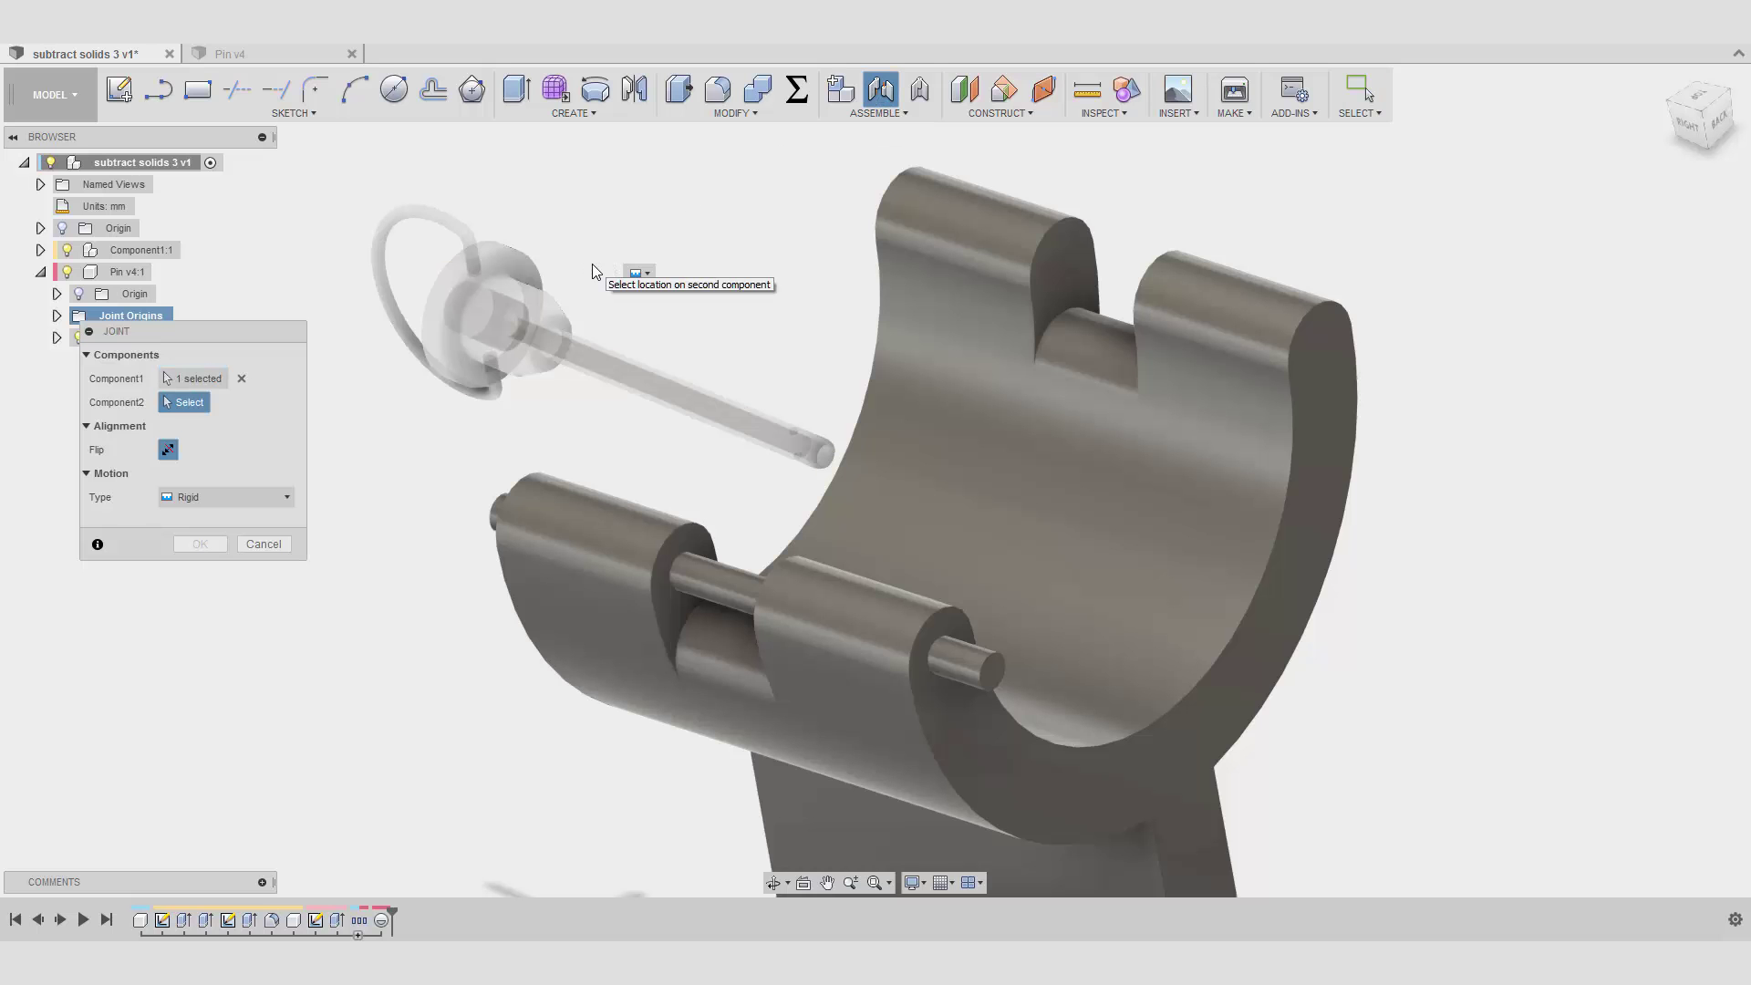
pyautogui.keyDown('shift'); pyautogui.moveTo(740, 216); pyautogui.dragTo(813, 186, button='middle'); pyautogui.keyUp('shift')
pyautogui.click(812, 189)
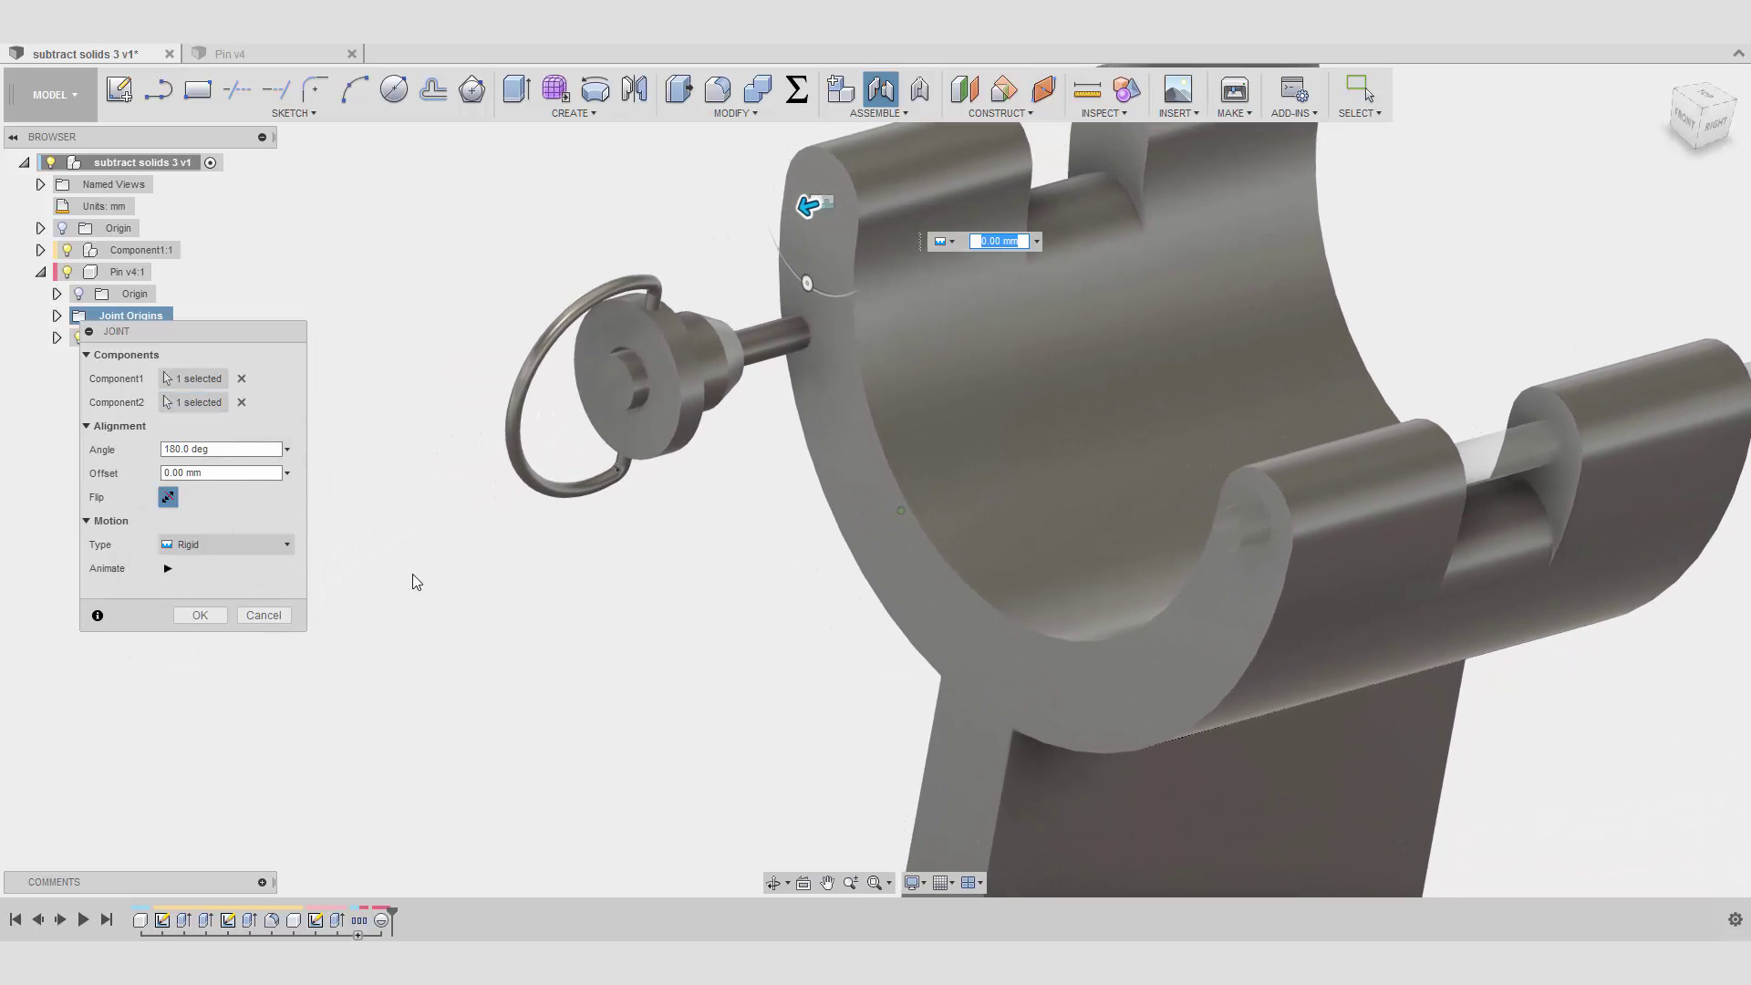
pyautogui.click(272, 615)
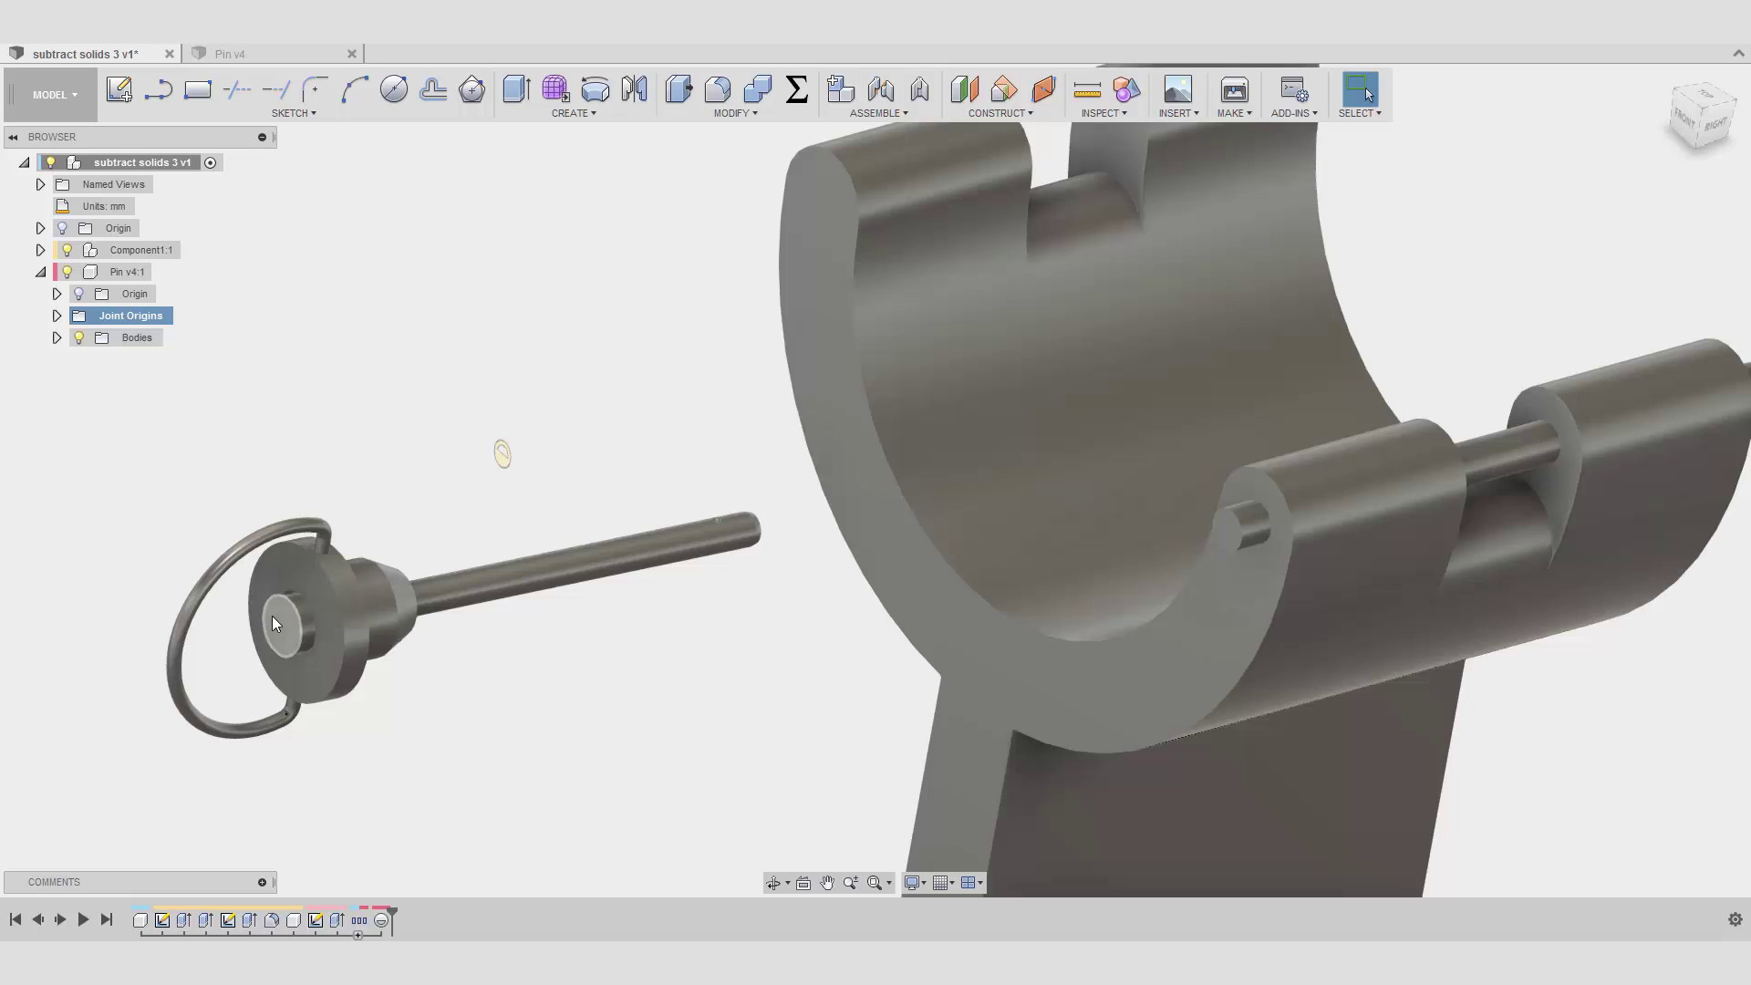